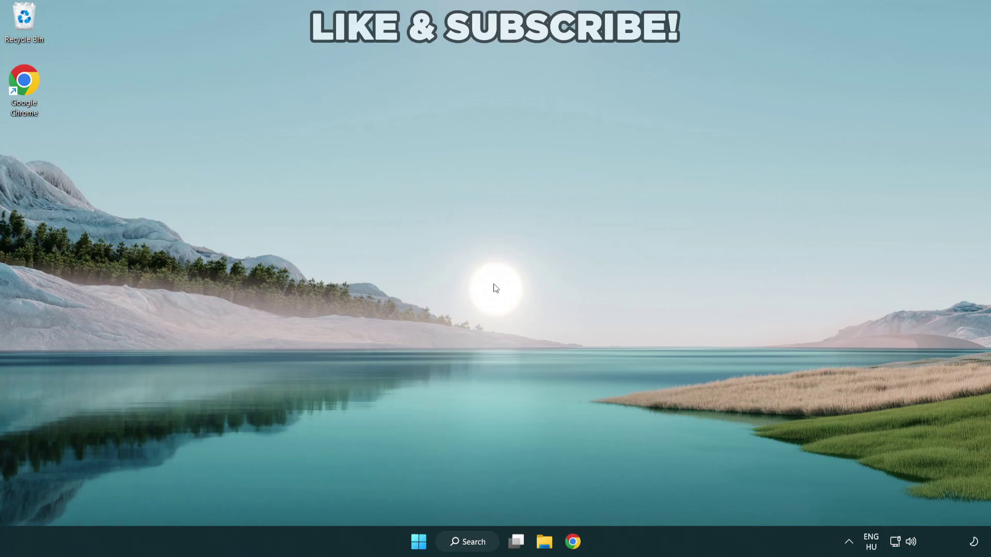
Search Windows for 'device manager'.
left_click(463, 544)
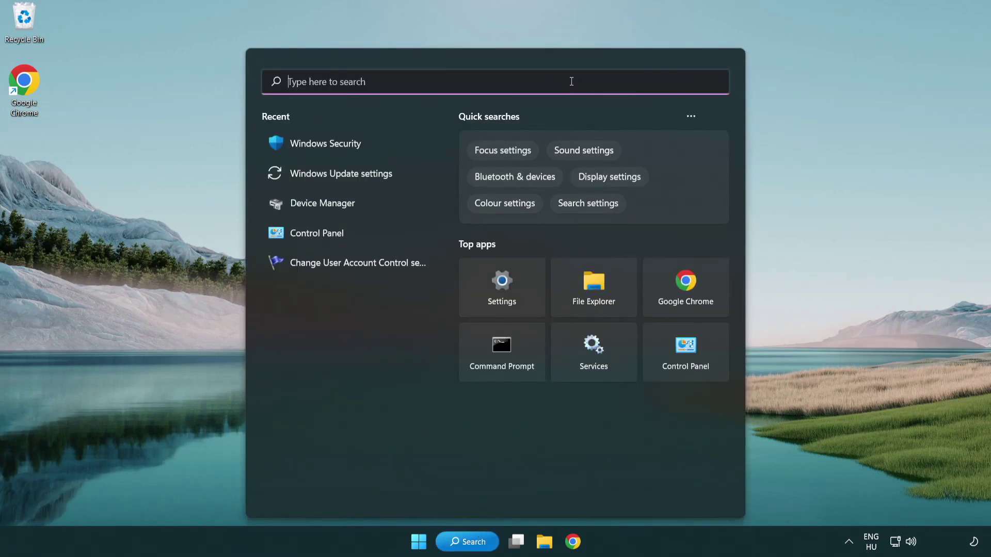
type("devic")
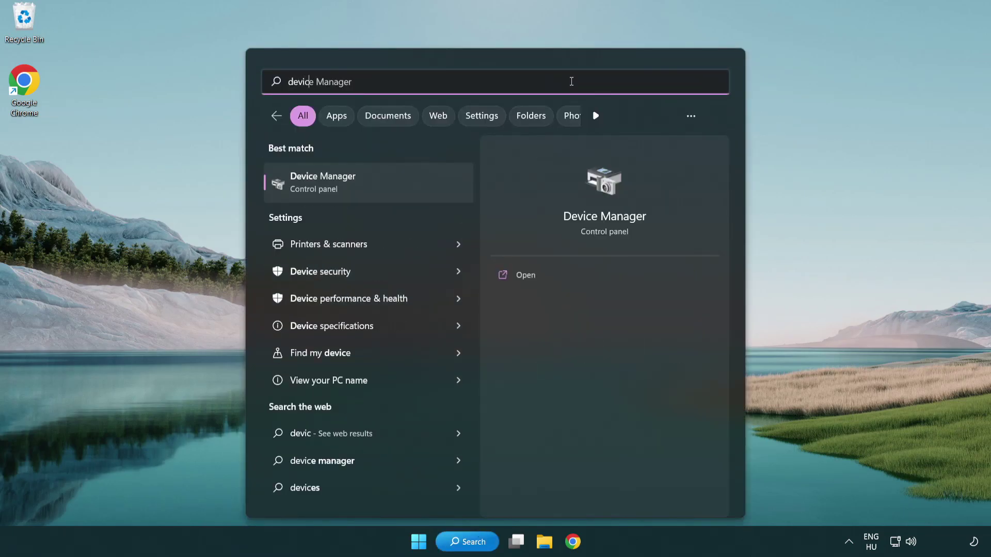
type("e manager")
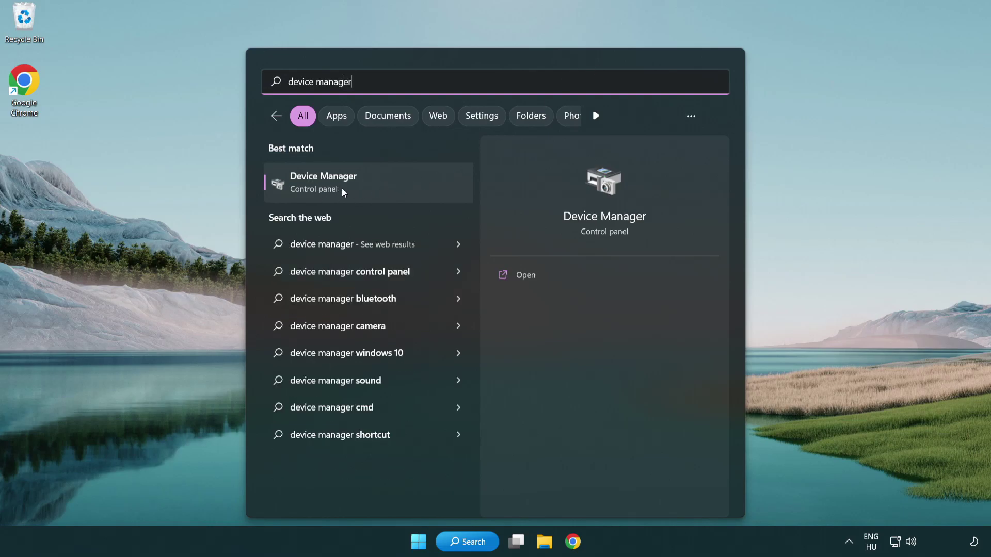
Launch Device Manager, expand Display adapters and open the VMware SVGA 3D adapter's context menu.
left_click(397, 189)
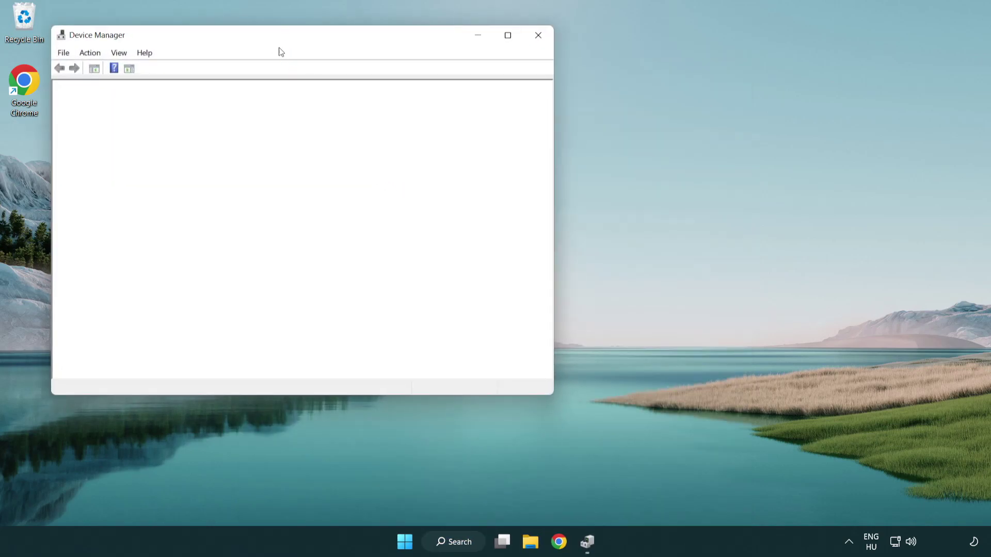
left_click_drag(269, 40, 435, 100)
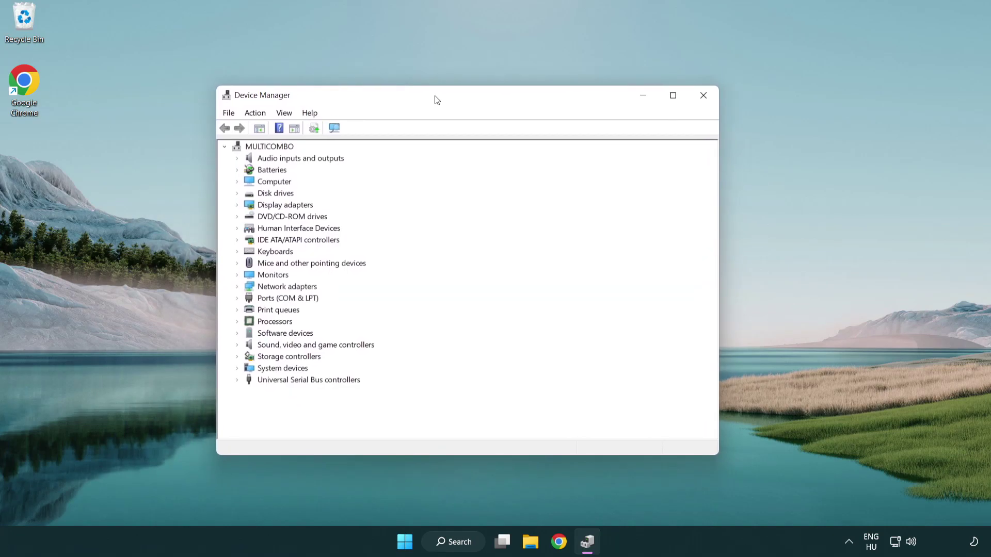
left_click(271, 206)
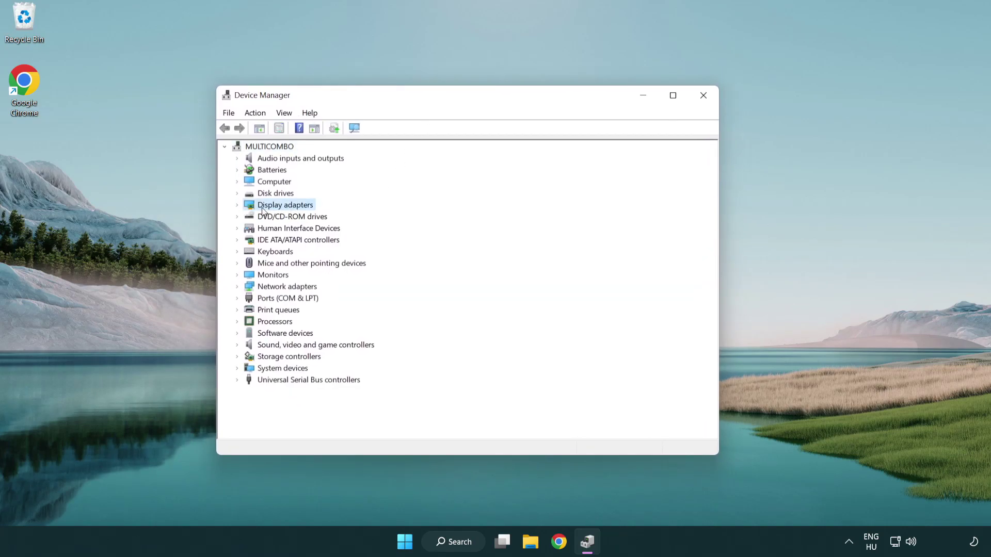
left_click(237, 205)
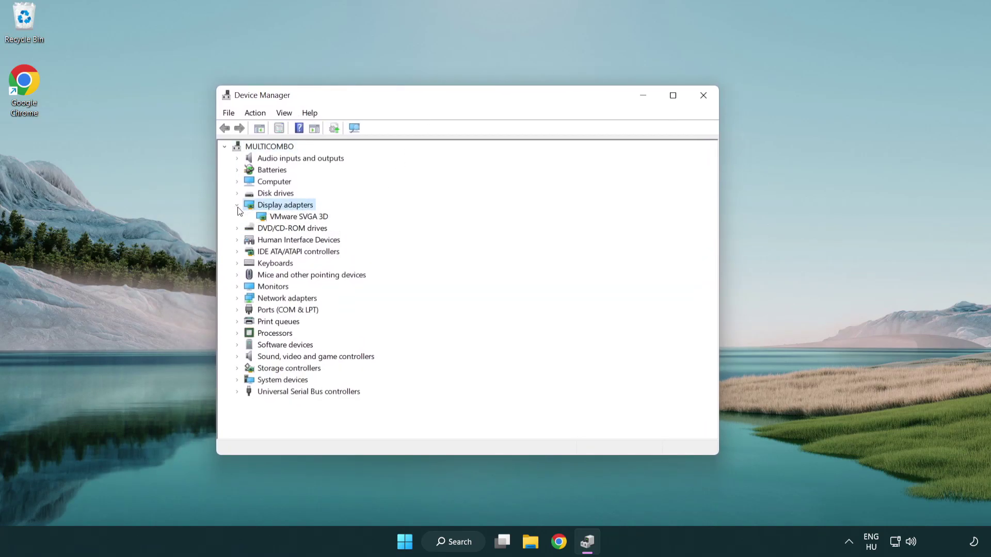
left_click(292, 220)
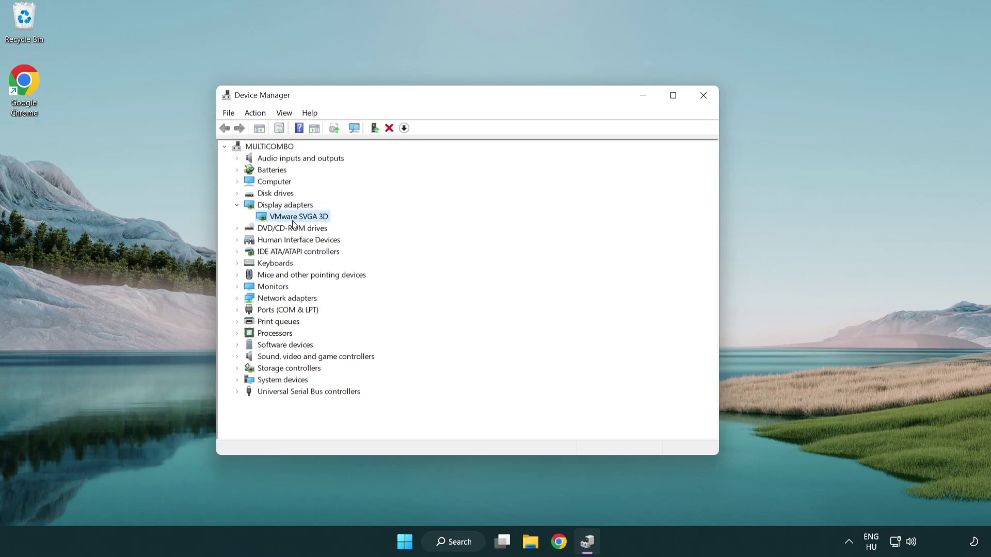
right_click(296, 220)
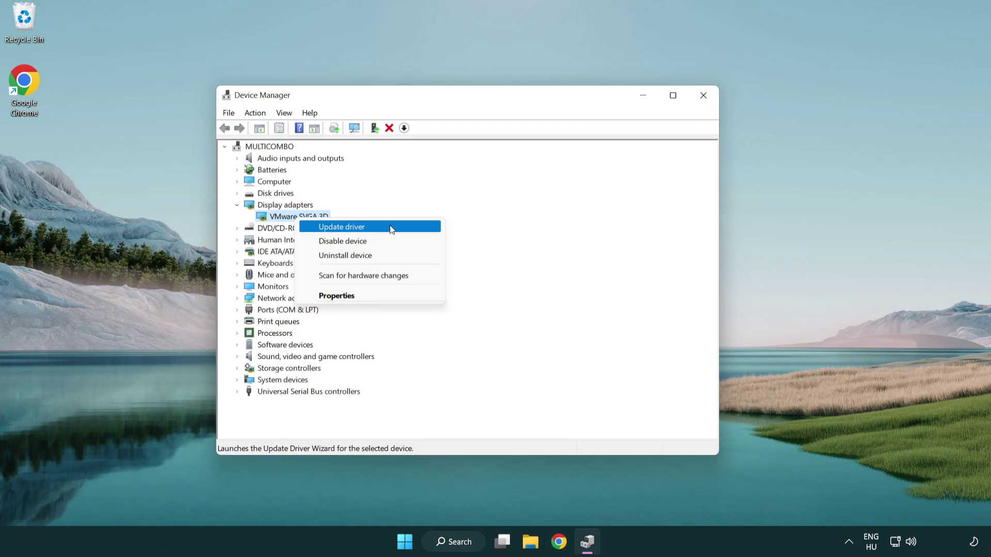
Search automatically for a VMware SVGA 3D driver update; the best driver is already installed.
left_click(391, 227)
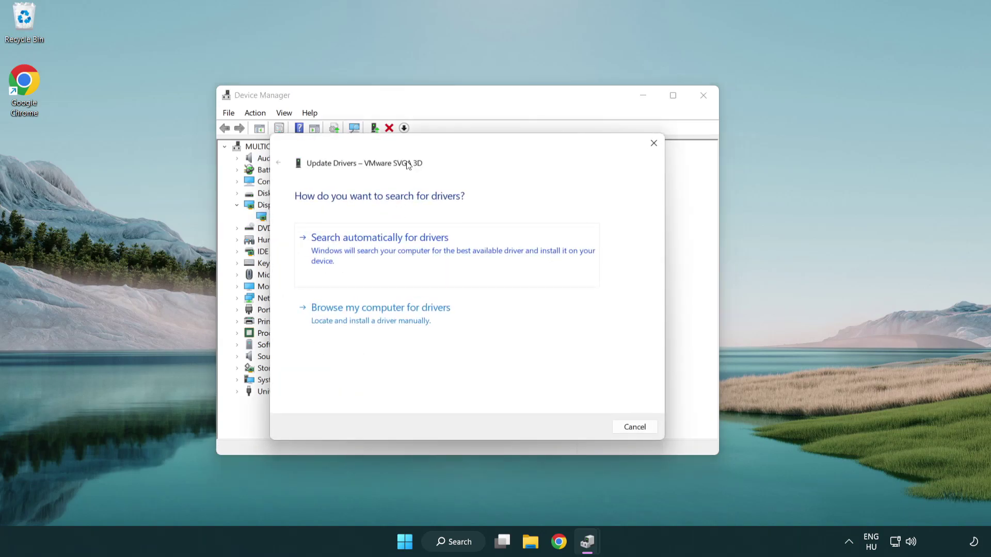
left_click_drag(418, 148, 436, 142)
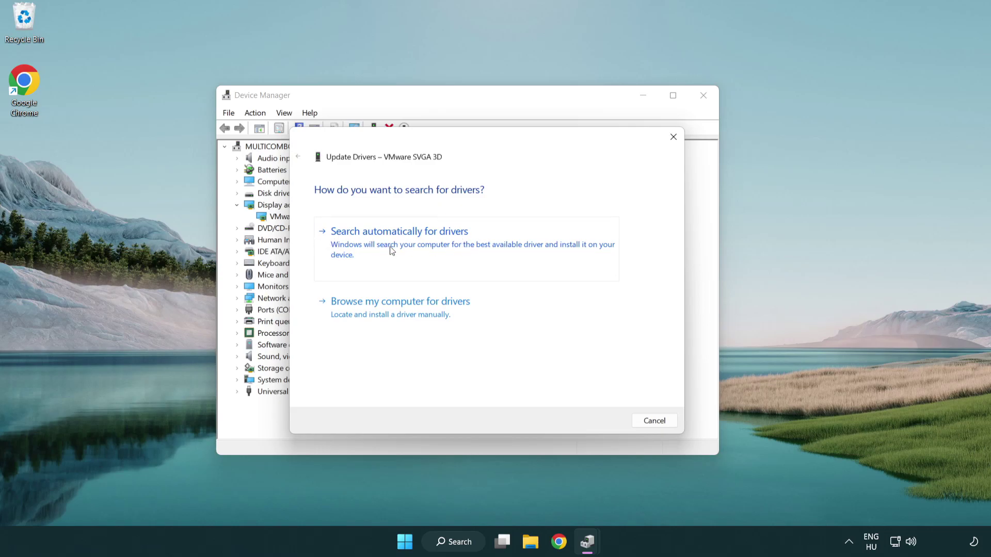
left_click(435, 243)
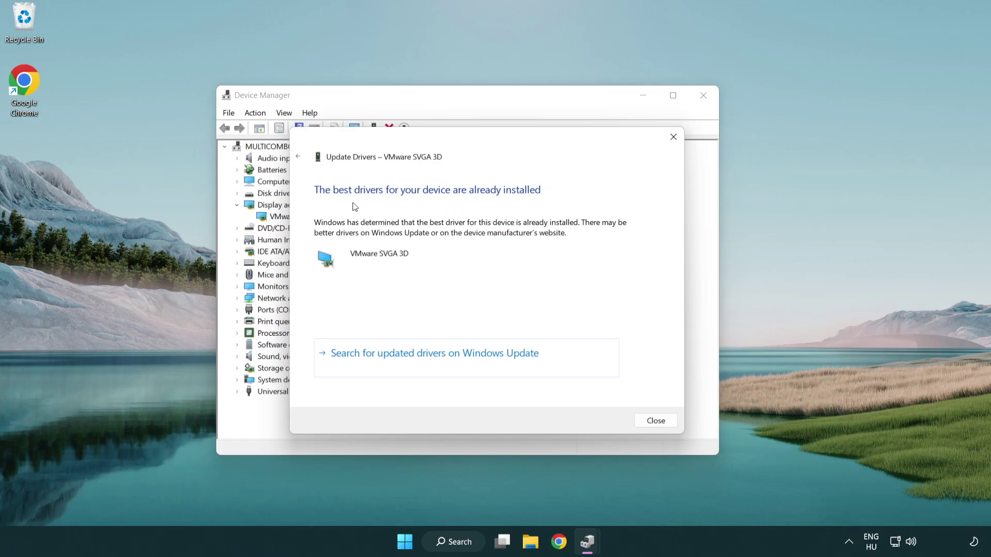
left_click(658, 423)
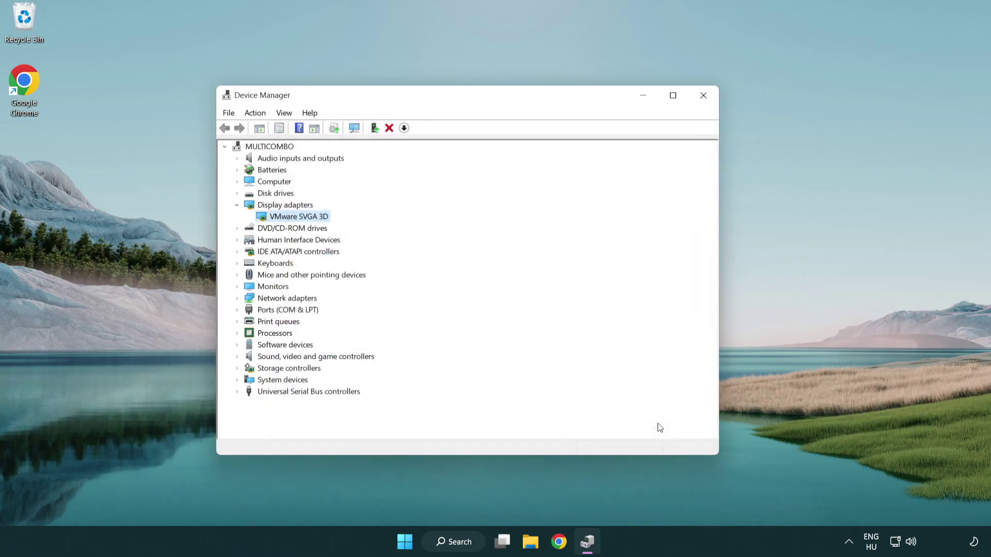
Close Device Manager and open Windows Update settings through a search for 'update'.
left_click(705, 97)
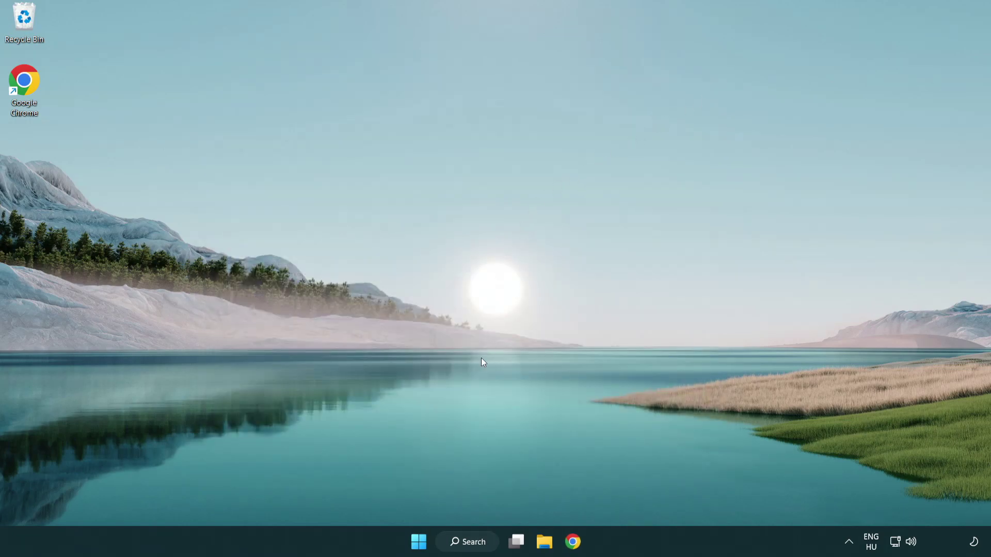
left_click(479, 542)
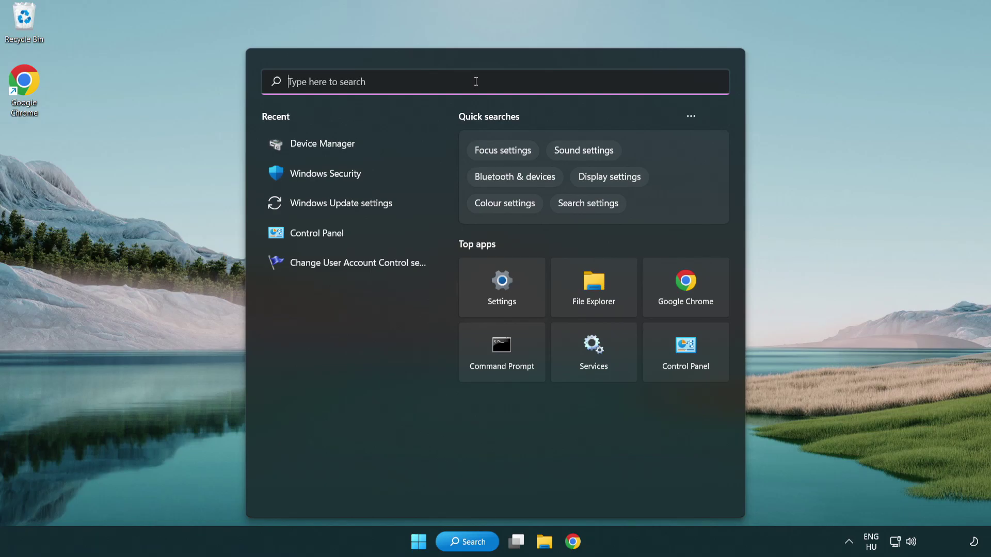
type("update")
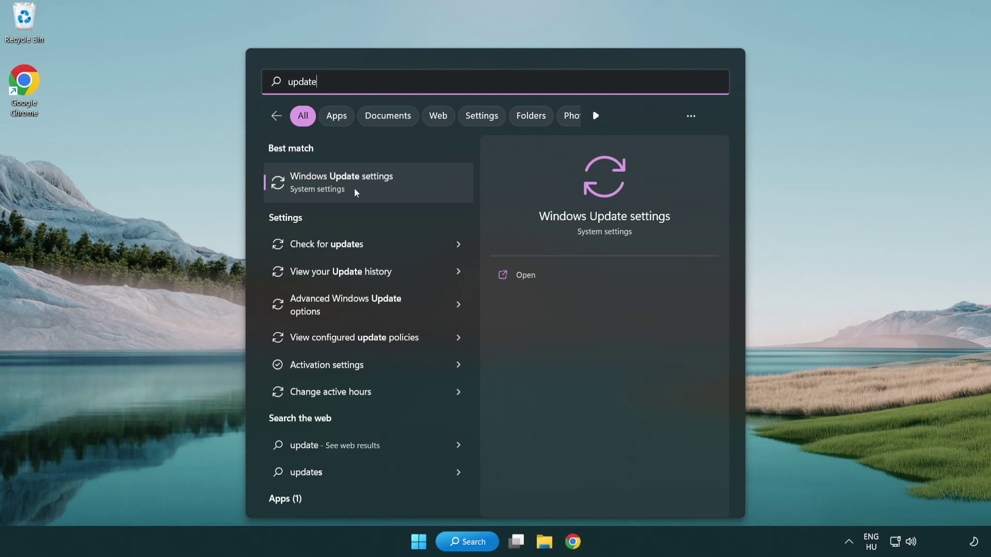
left_click(386, 188)
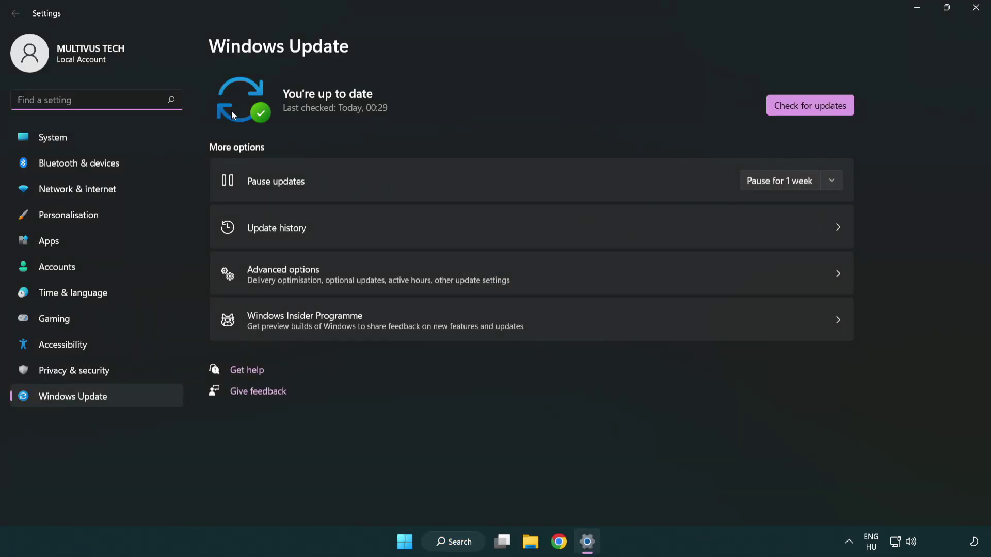
Check for Windows updates, confirm the PC is up to date, and close Settings.
left_click(832, 109)
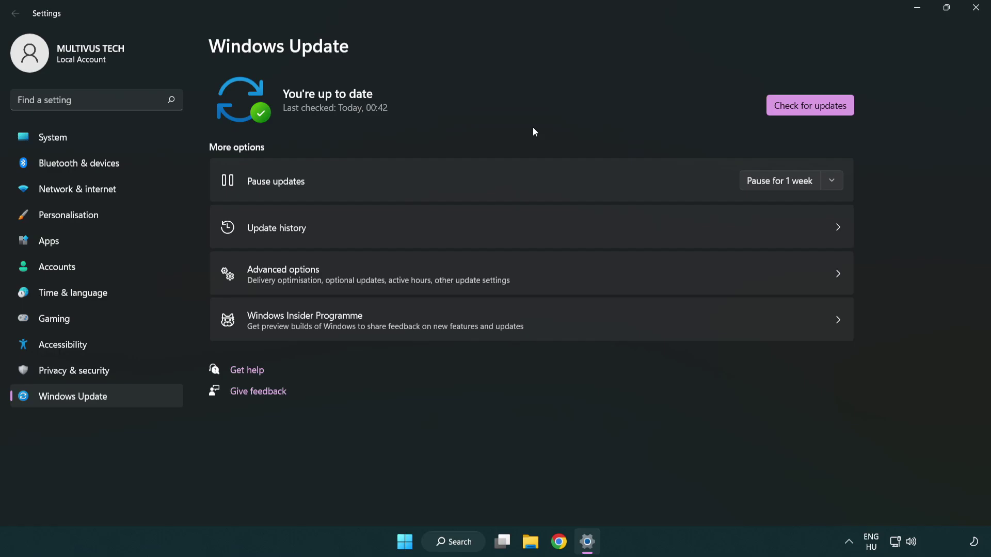
left_click(971, 11)
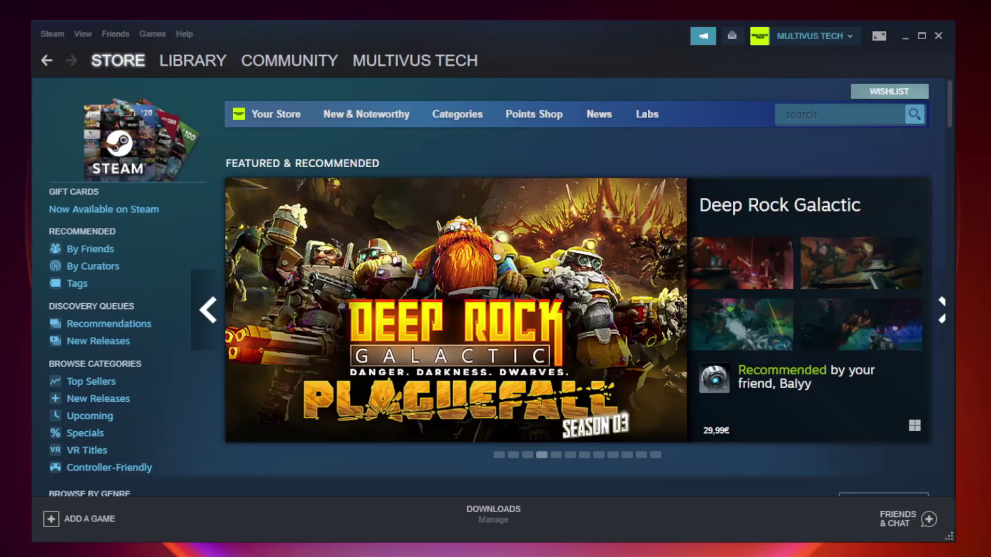
Verify Unturned's game files from its Steam library Properties under Local Files.
mouse_move(200, 63)
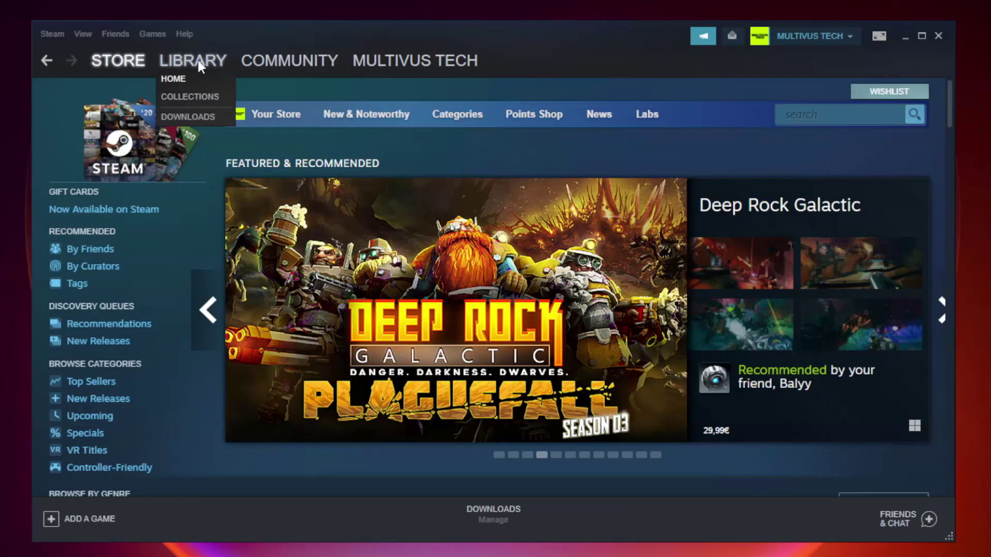
left_click(200, 63)
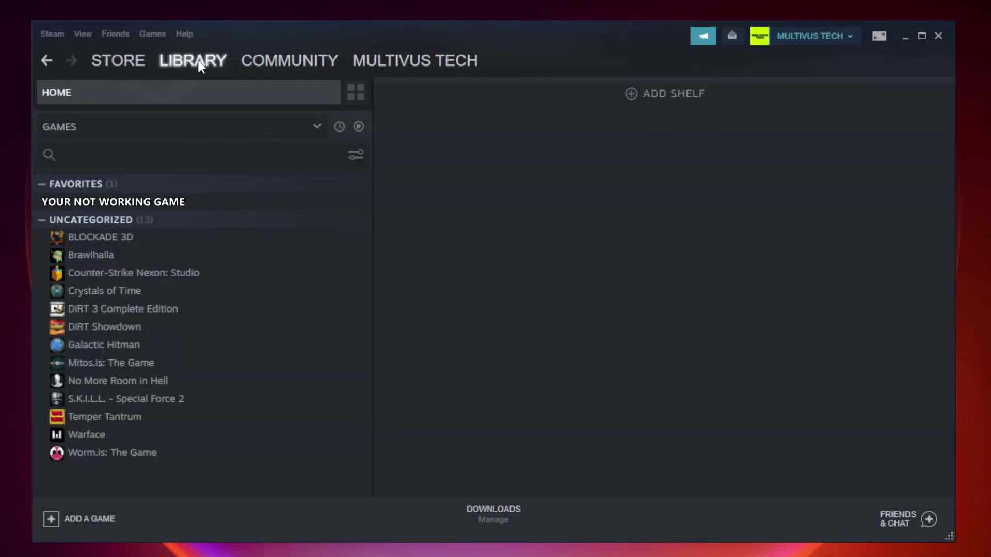
right_click(215, 207)
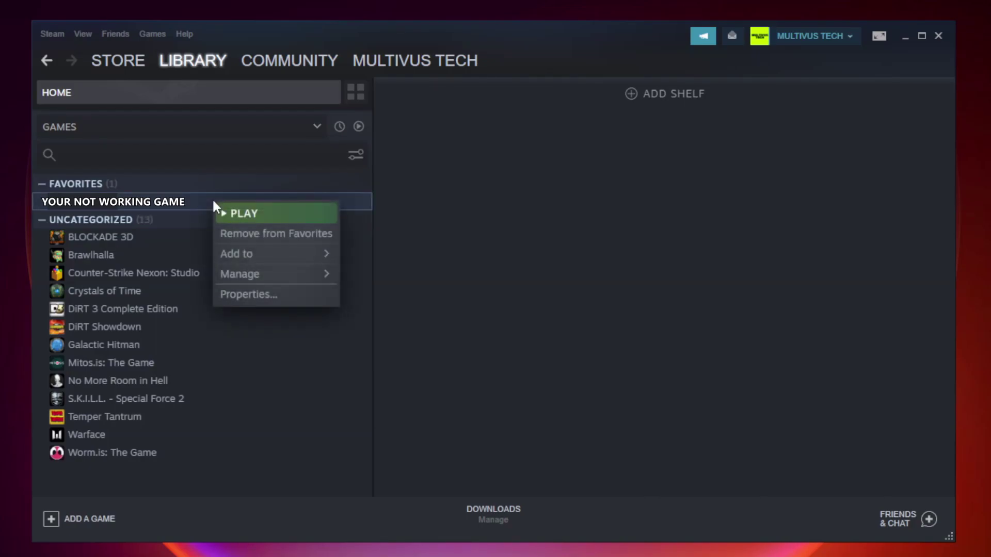
left_click(273, 293)
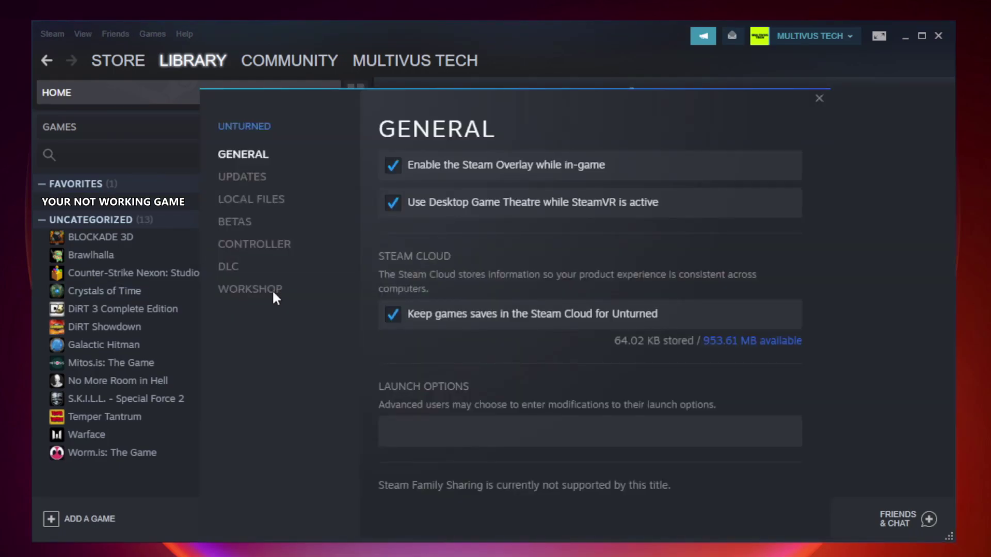
left_click(264, 209)
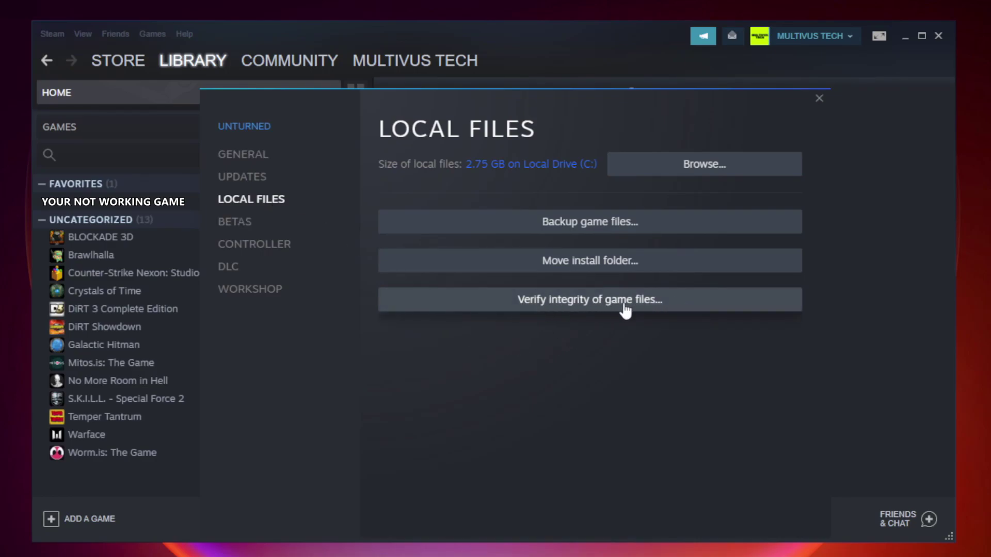
left_click(600, 304)
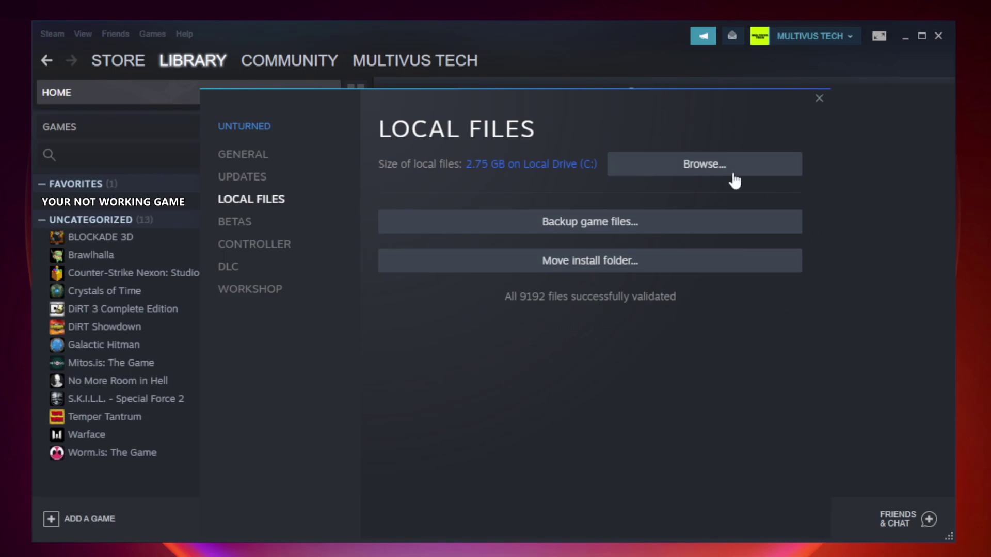
Open the game's install folder and the YOUR NOT WORKING GAME shortcut's Properties.
left_click(706, 173)
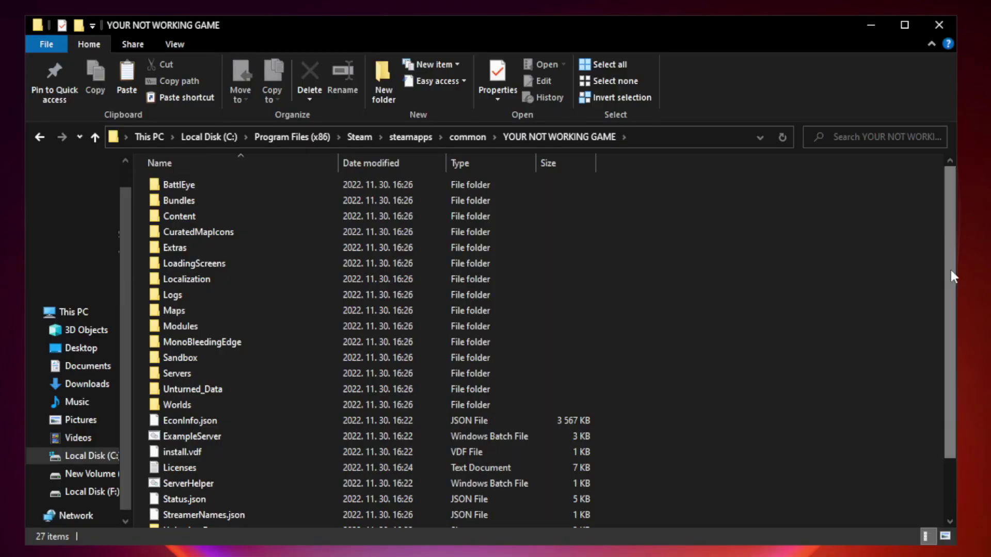
left_click_drag(952, 273, 952, 356)
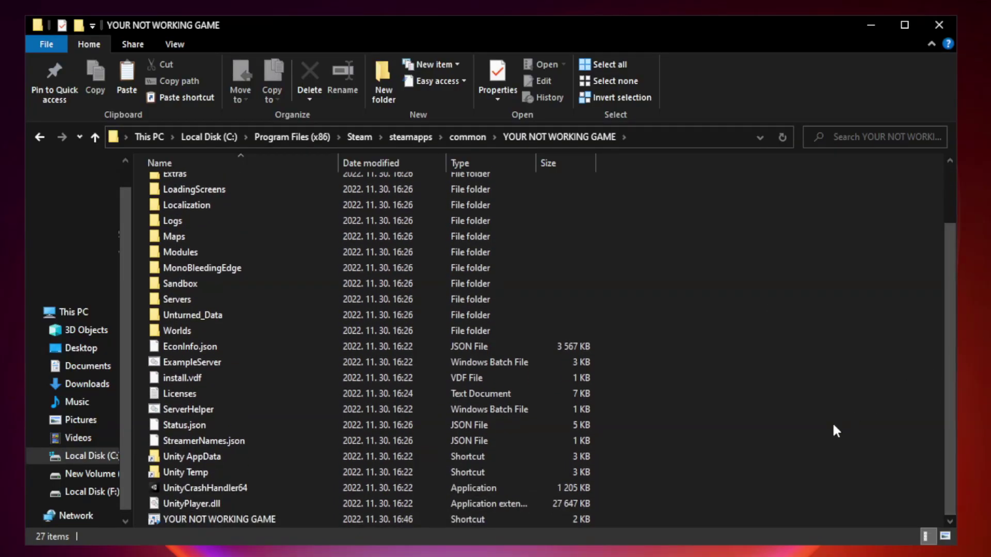
left_click(395, 519)
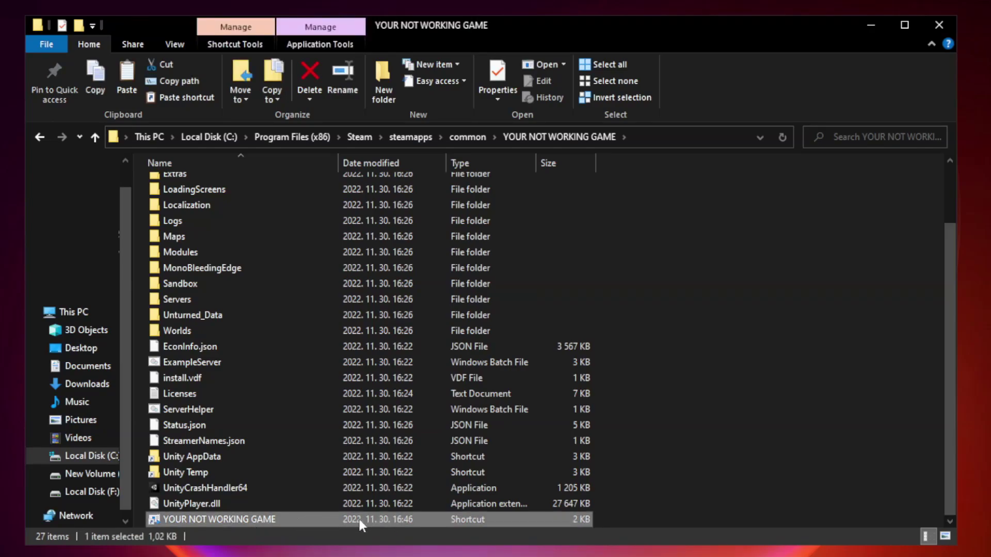
right_click(336, 519)
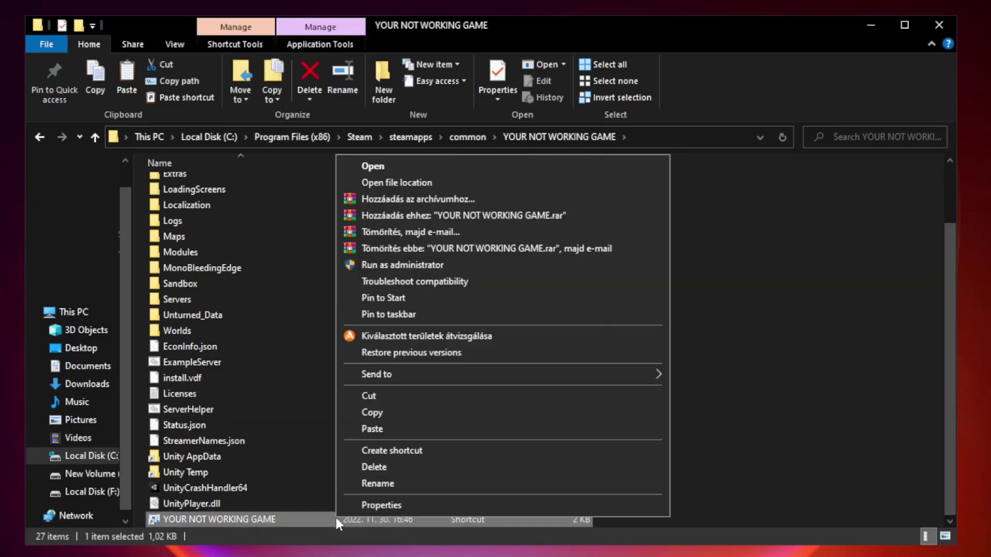
left_click(500, 507)
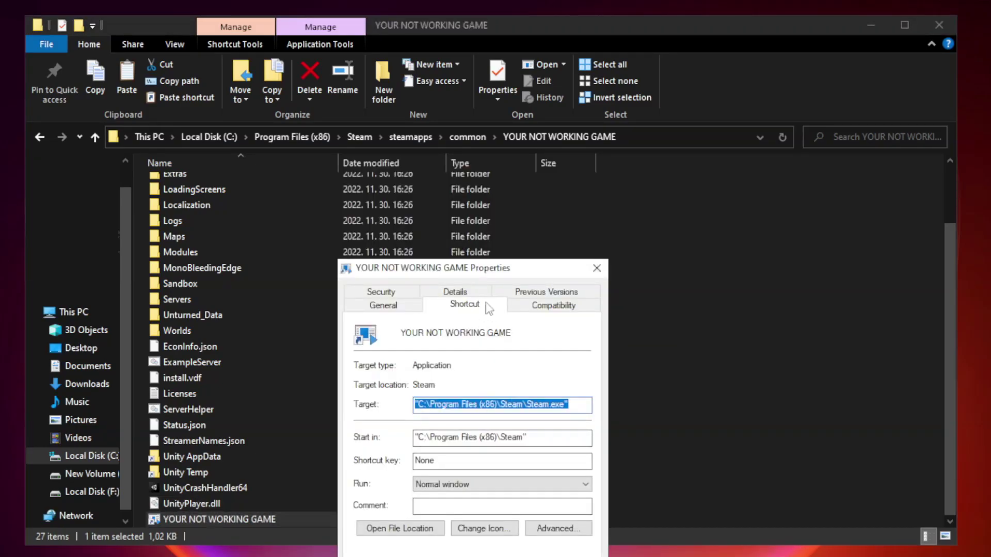
left_click_drag(493, 272, 494, 118)
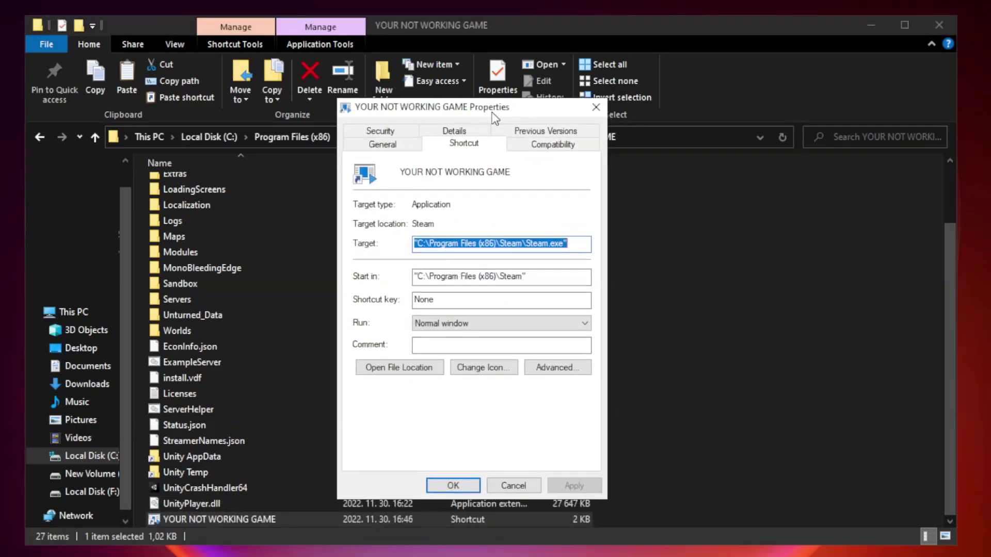
Set the shortcut to Windows 8 compatibility, run as administrator, fullscreen optimizations disabled, and apply.
left_click(551, 149)
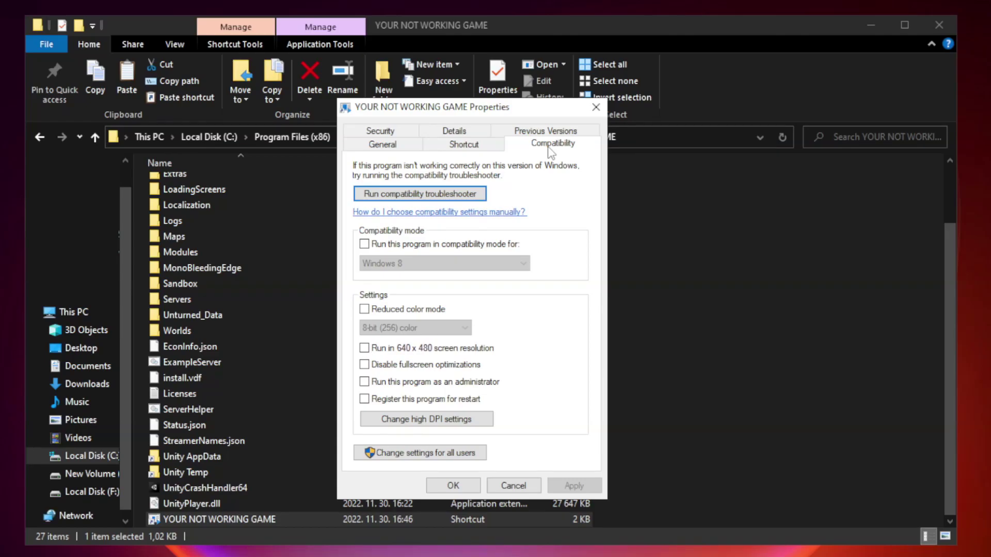
left_click(395, 249)
left_click(408, 263)
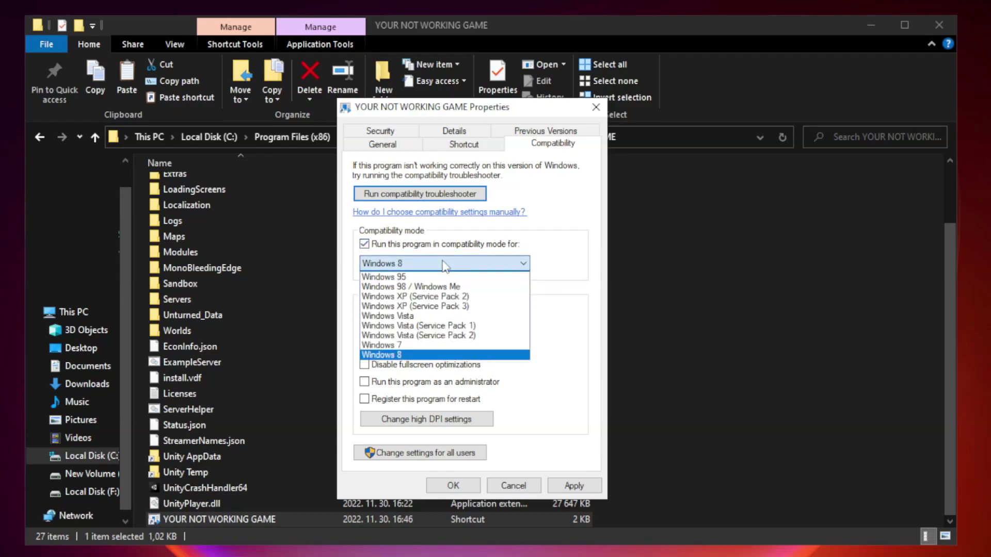
left_click(419, 357)
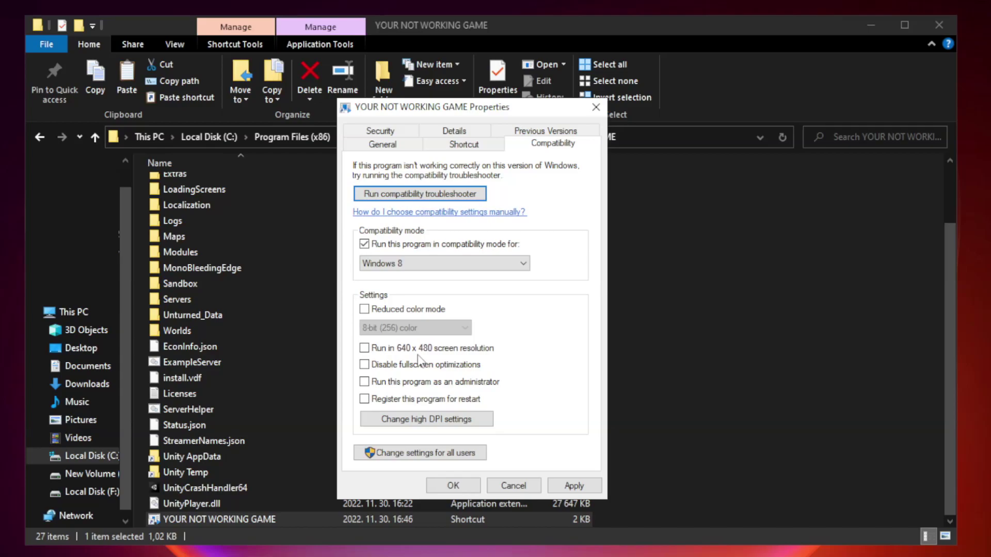
left_click(388, 371)
left_click(389, 384)
left_click(572, 486)
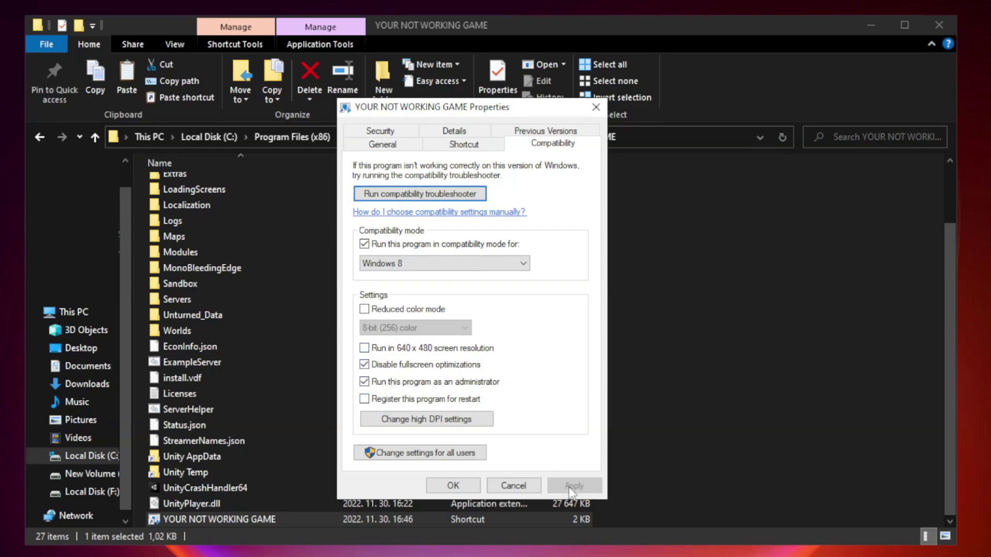
left_click(452, 487)
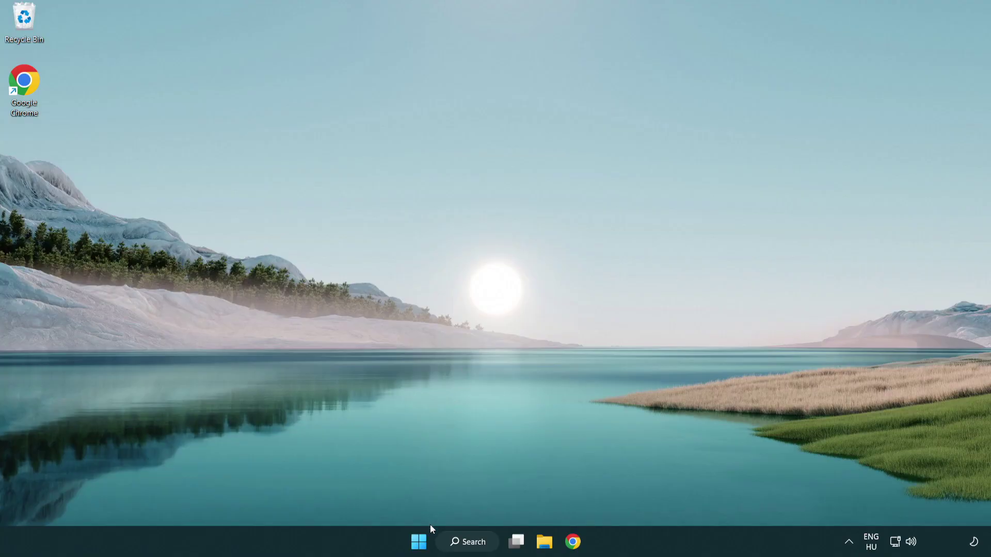
Open Task Manager from the Start menu's quick list and show the Startup apps.
right_click(419, 546)
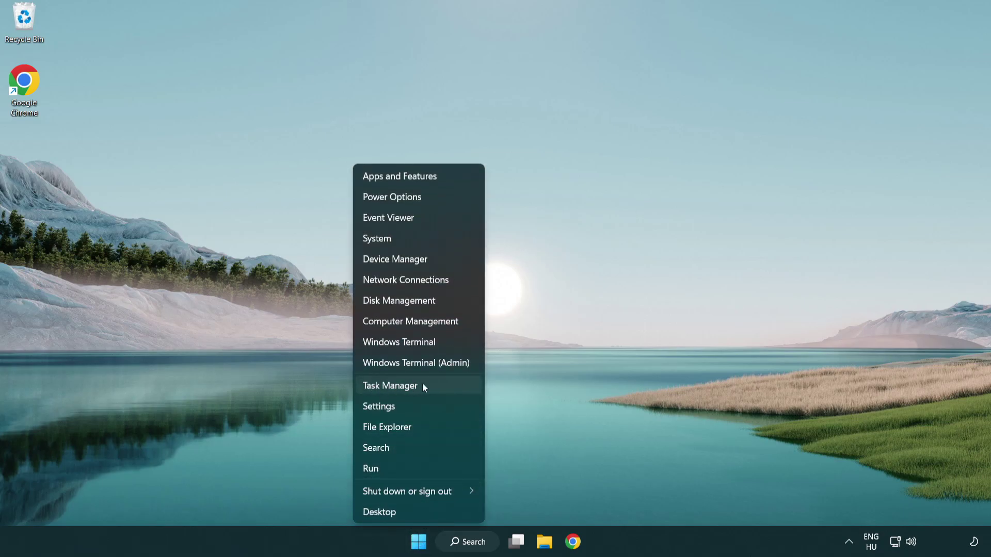
left_click(437, 388)
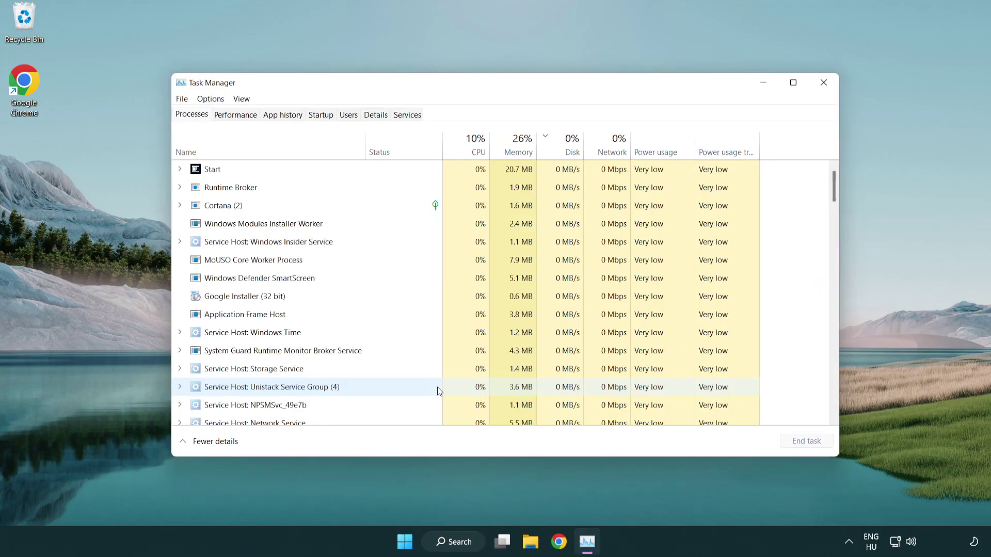
left_click(324, 116)
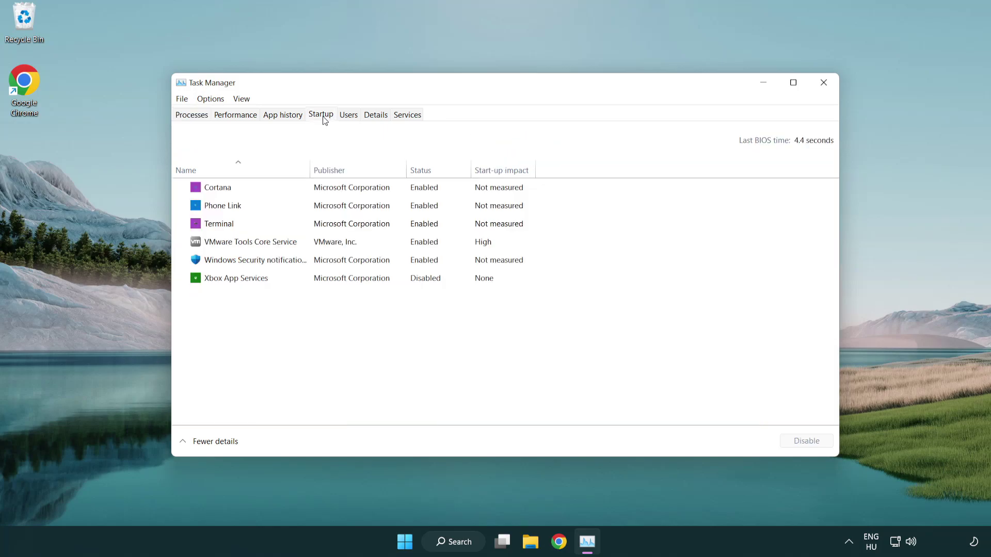
Disable Terminal, Phone Link, Cortana and Windows Security notification at startup, then close Task Manager.
left_click(321, 224)
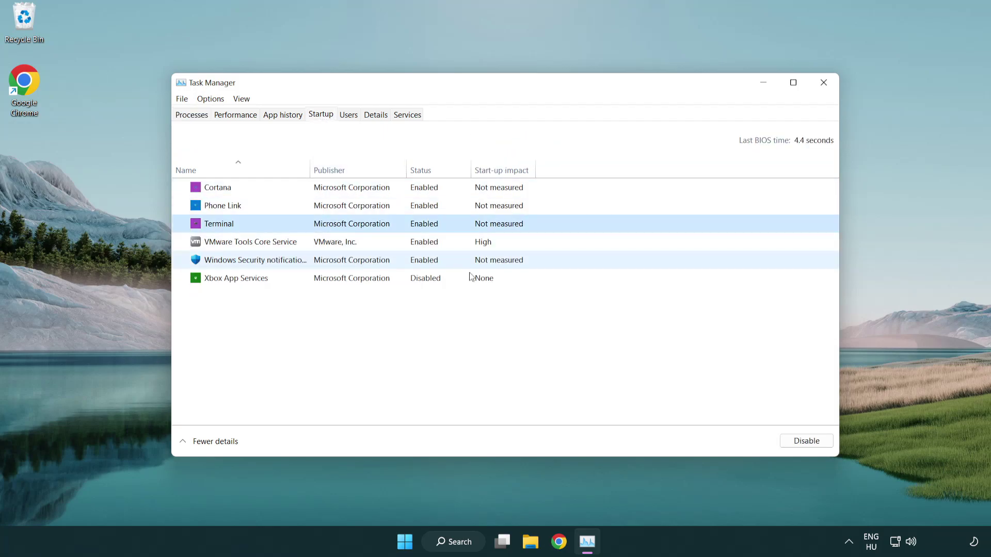
left_click(802, 441)
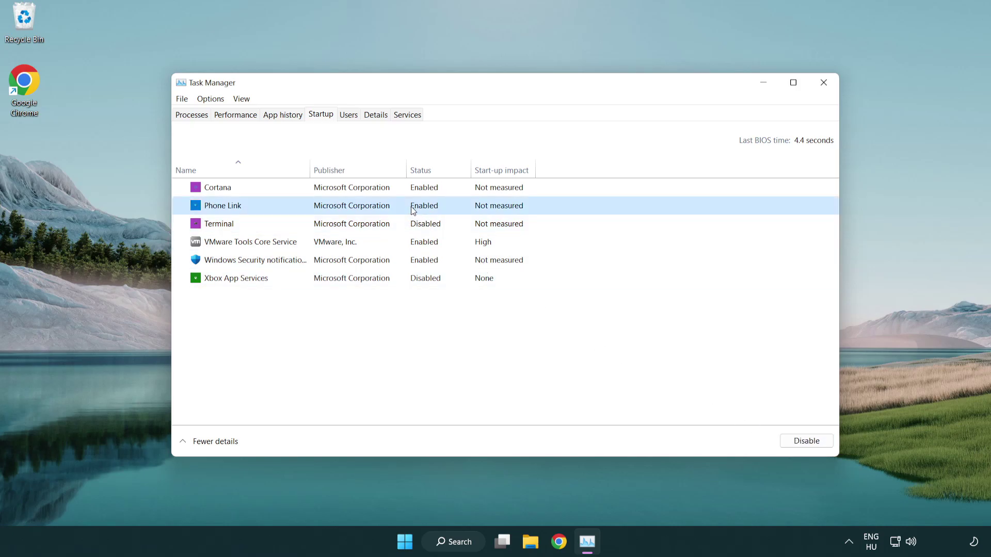
left_click(805, 442)
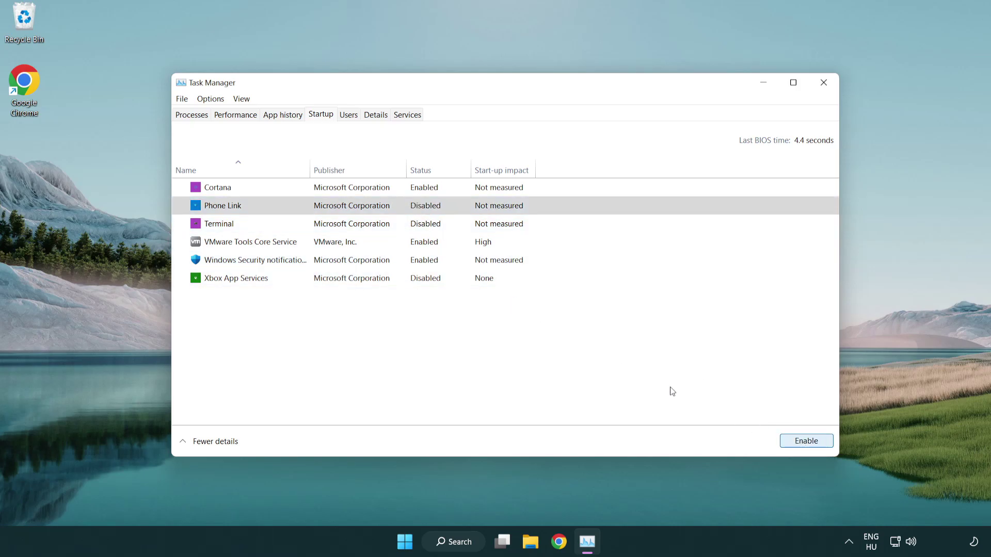
left_click(354, 192)
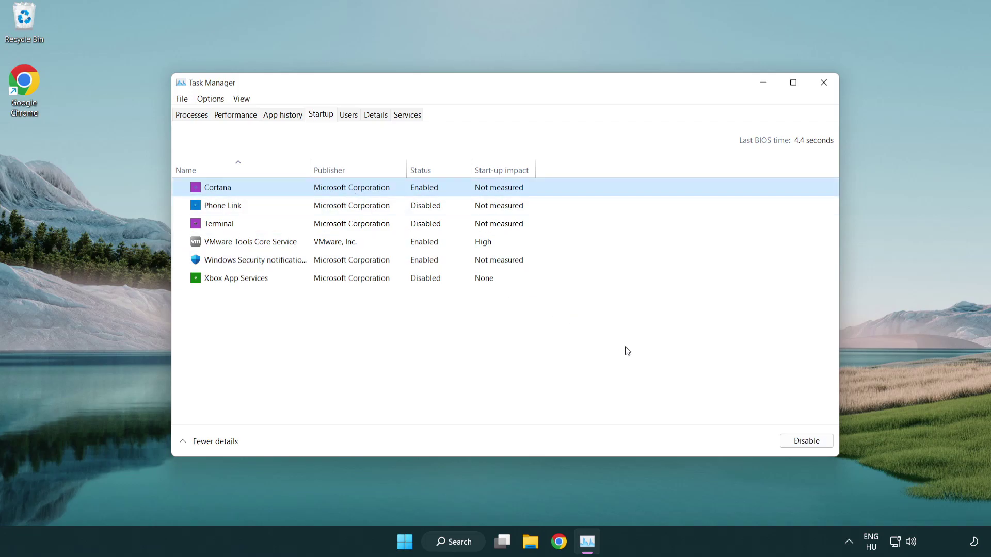
left_click(802, 442)
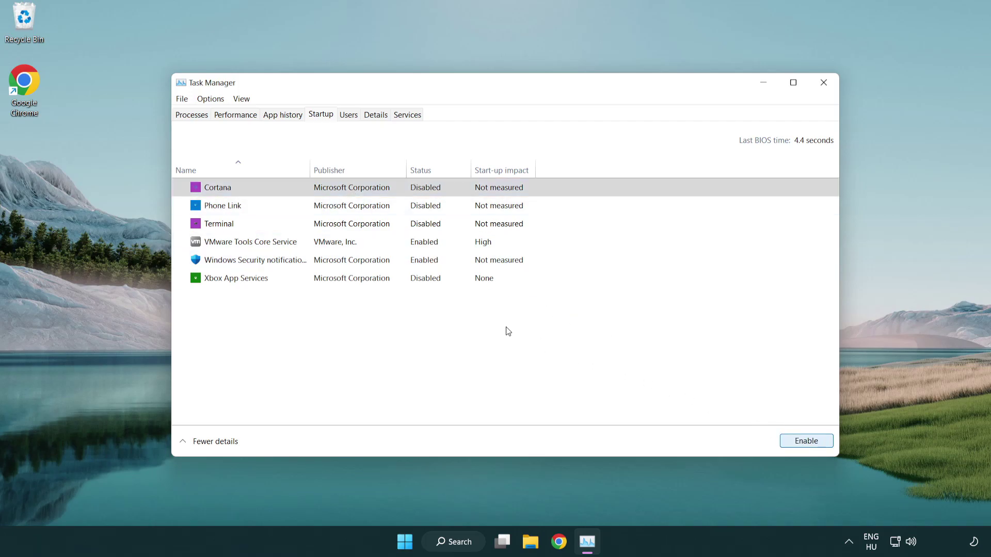
left_click(472, 262)
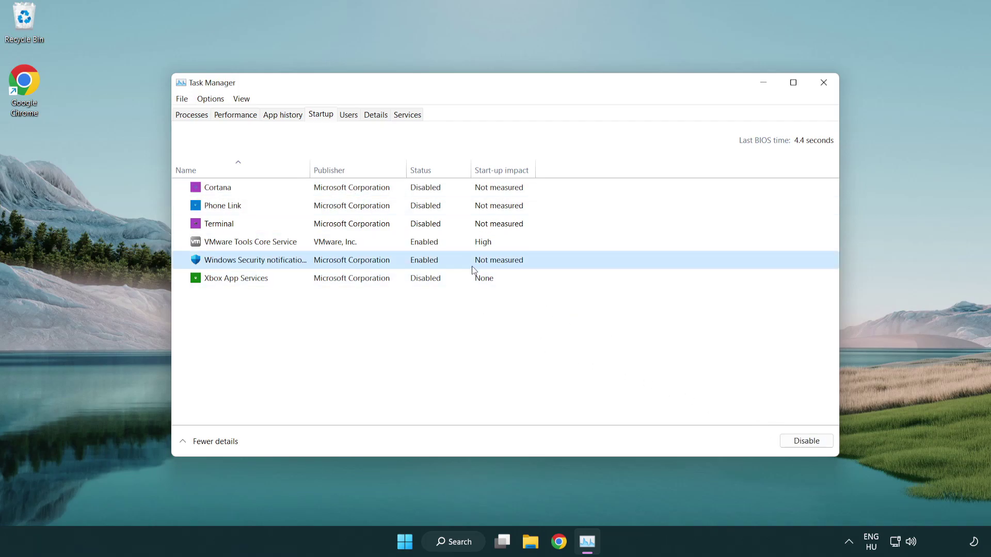
left_click(802, 445)
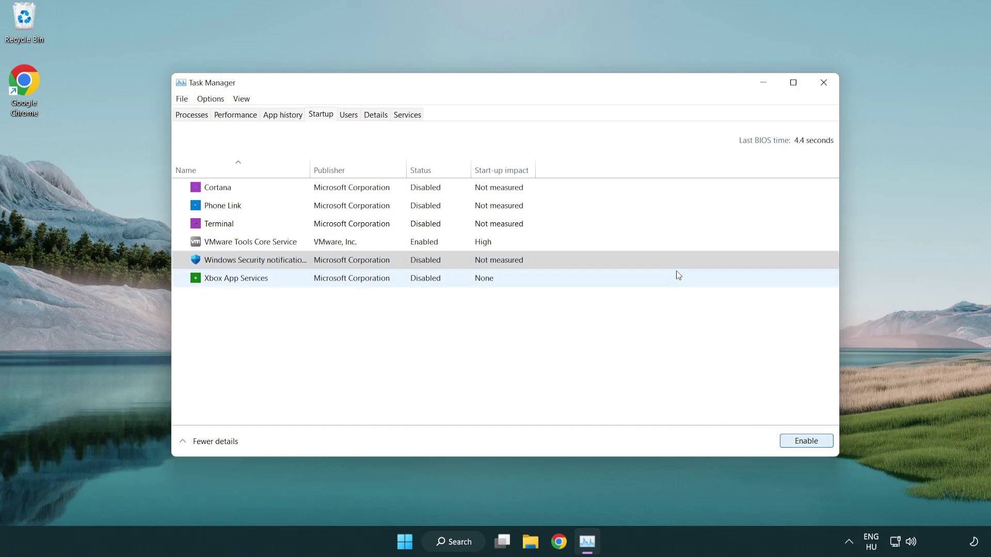
left_click(826, 88)
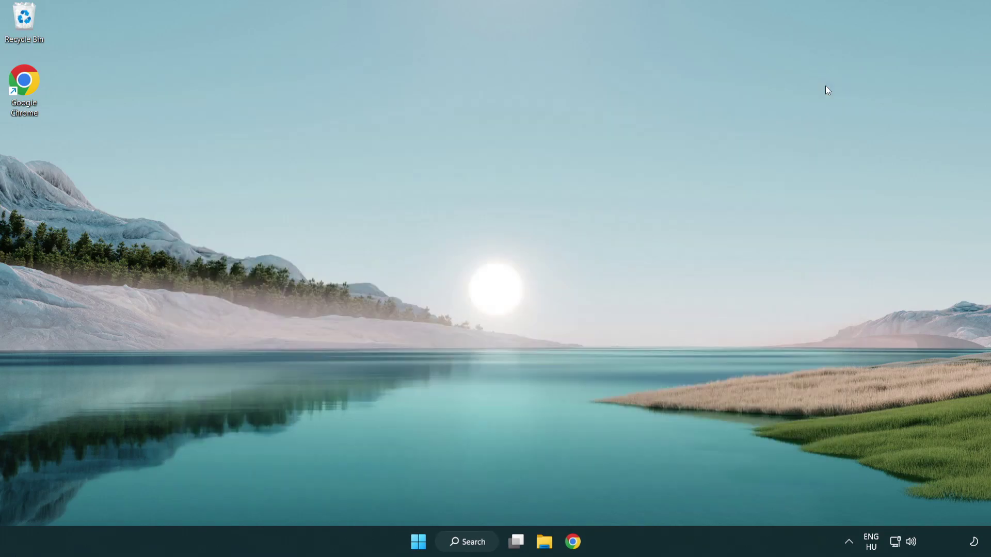
Return to Chrome's DirectX End-User Runtime page and run the downloaded dxwebsetup.exe.
left_click(574, 543)
scroll(410, 436, "up", 2)
scroll(410, 435, "up", 1)
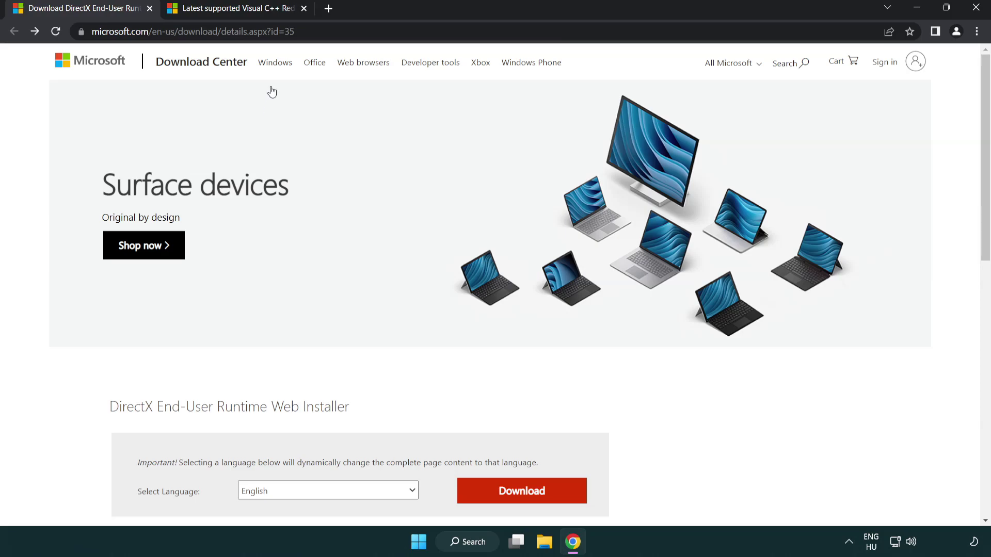
left_click(428, 32)
left_click(427, 35)
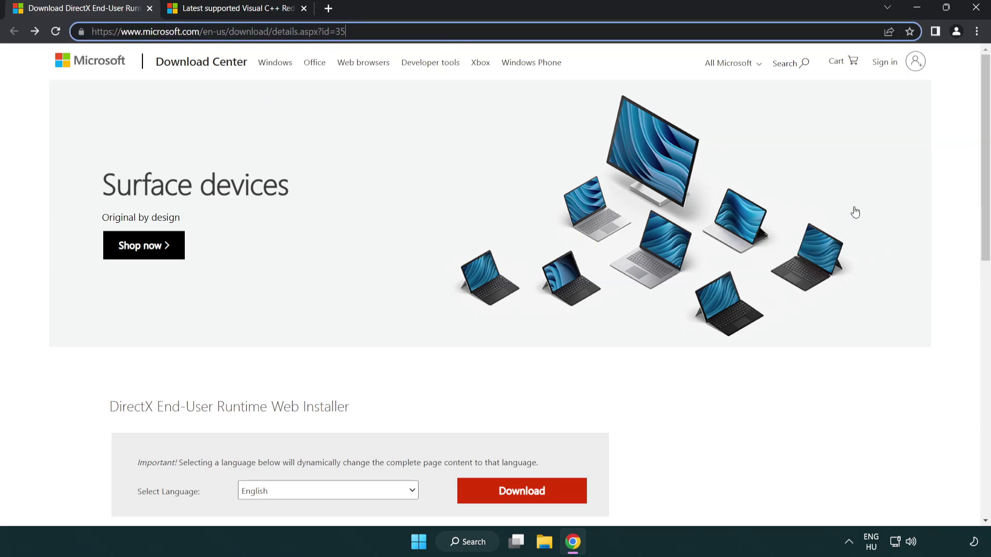
left_click(950, 222)
scroll(984, 225, "down", 3)
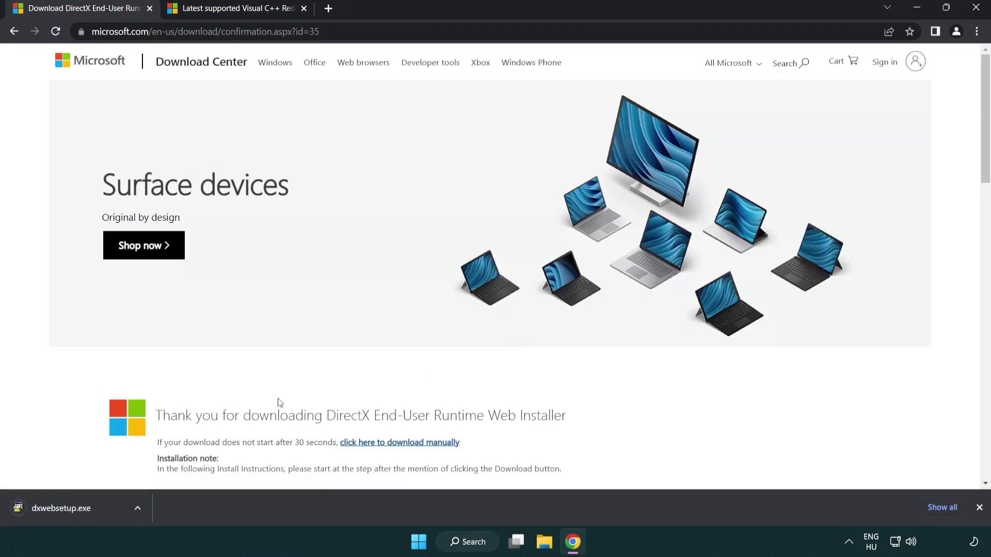
left_click(66, 511)
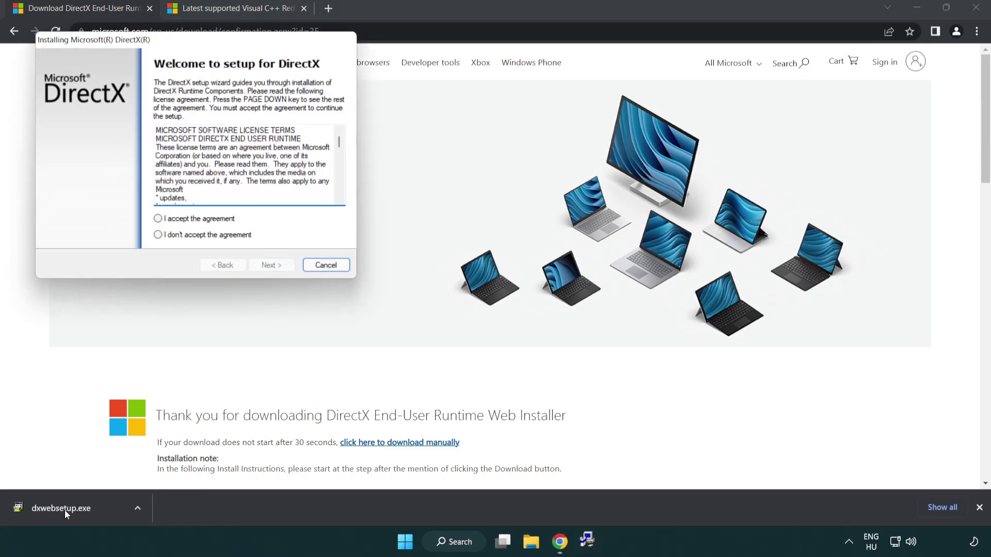
Accept the DirectX licence, leave Bing Bar unchecked, and finish setup, which finds DirectX up to date.
left_click_drag(151, 47, 437, 156)
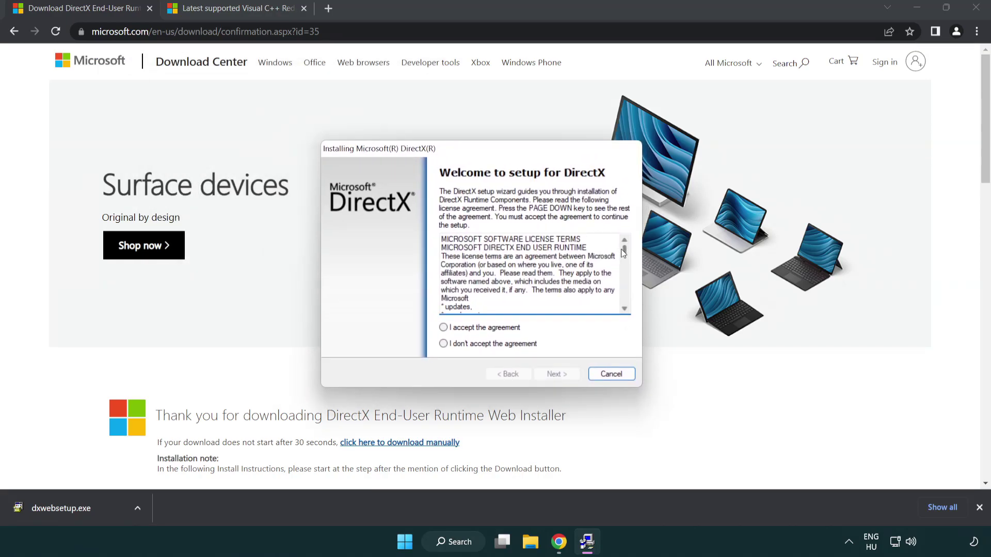
left_click_drag(626, 257, 625, 298)
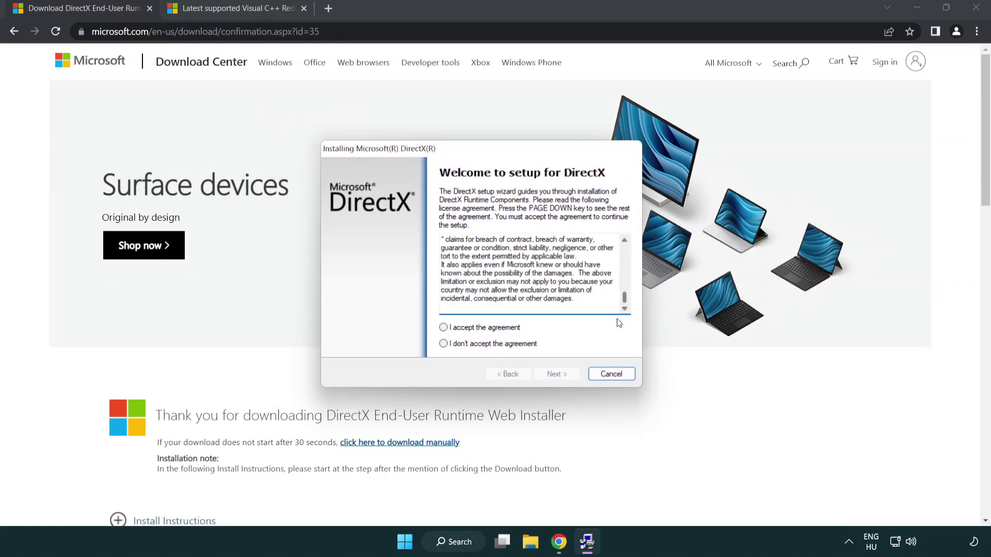
left_click(444, 328)
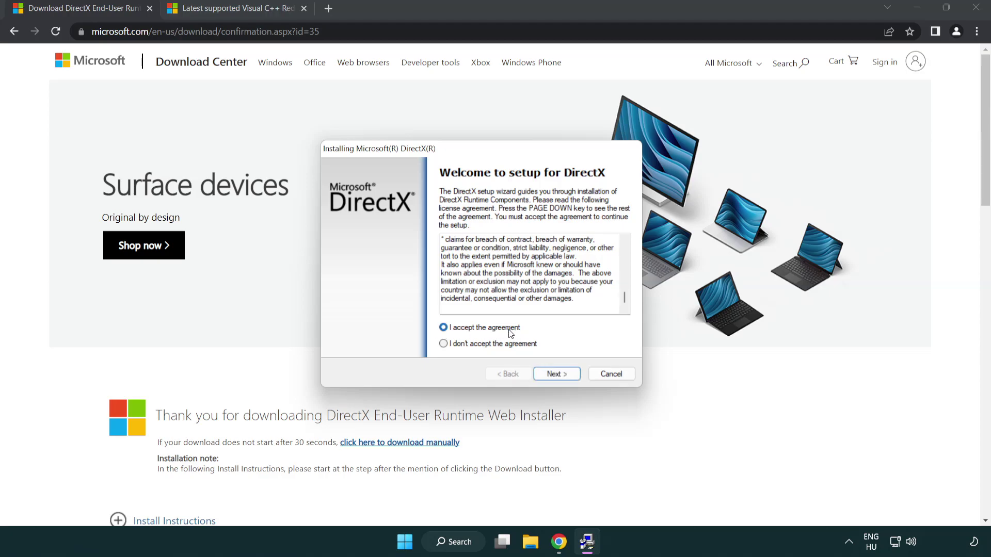
left_click(558, 374)
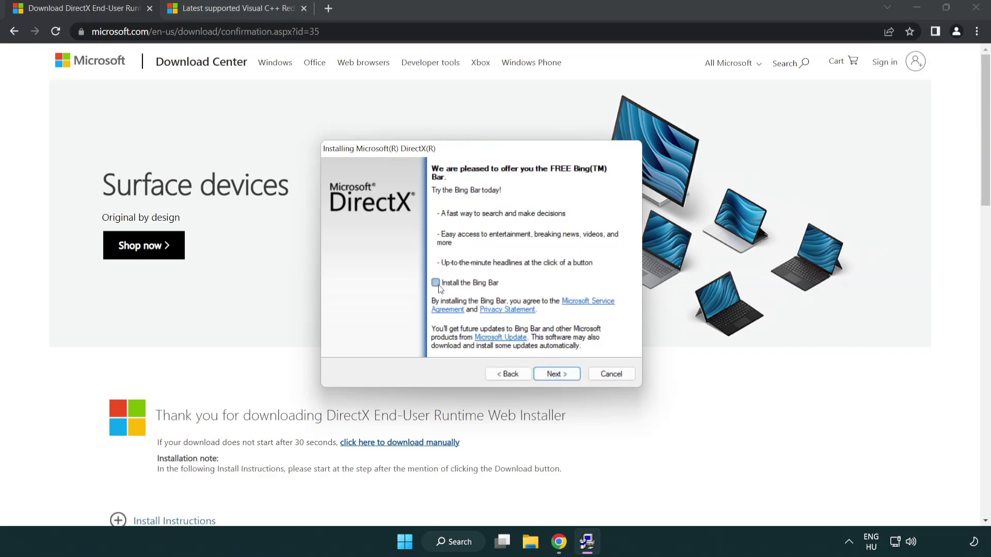
left_click(556, 374)
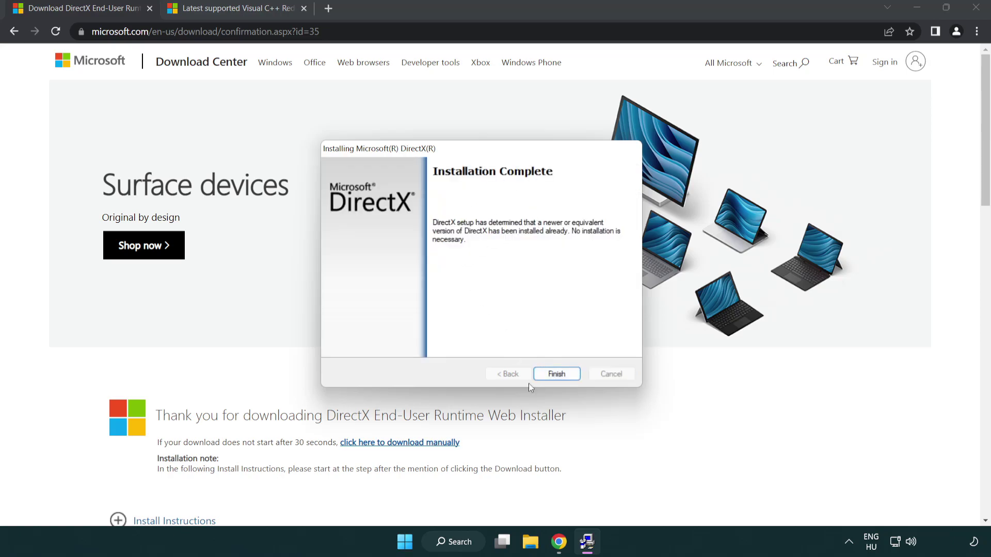
left_click(561, 379)
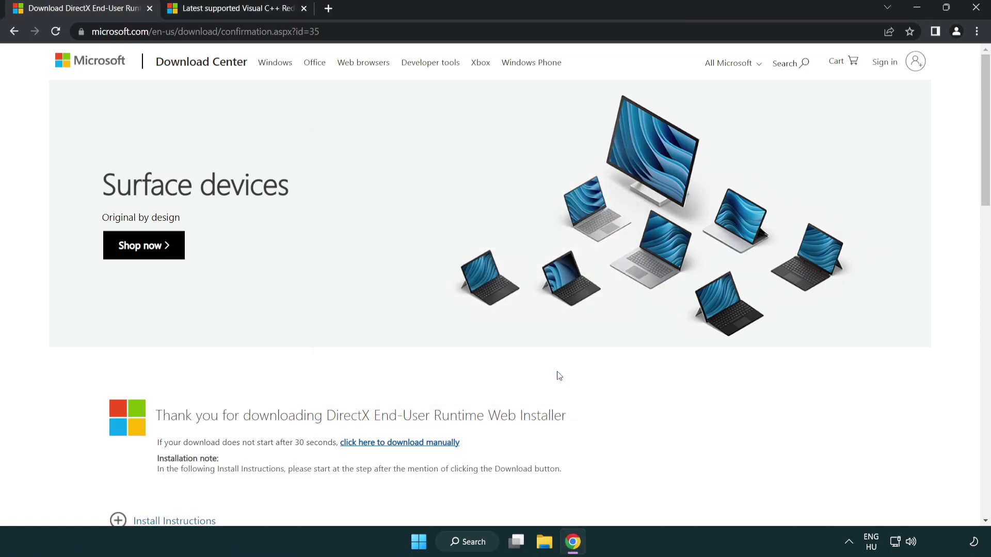
Close the DirectX download tab and scroll to the Visual C++ Redistributable downloads table.
left_click(149, 9)
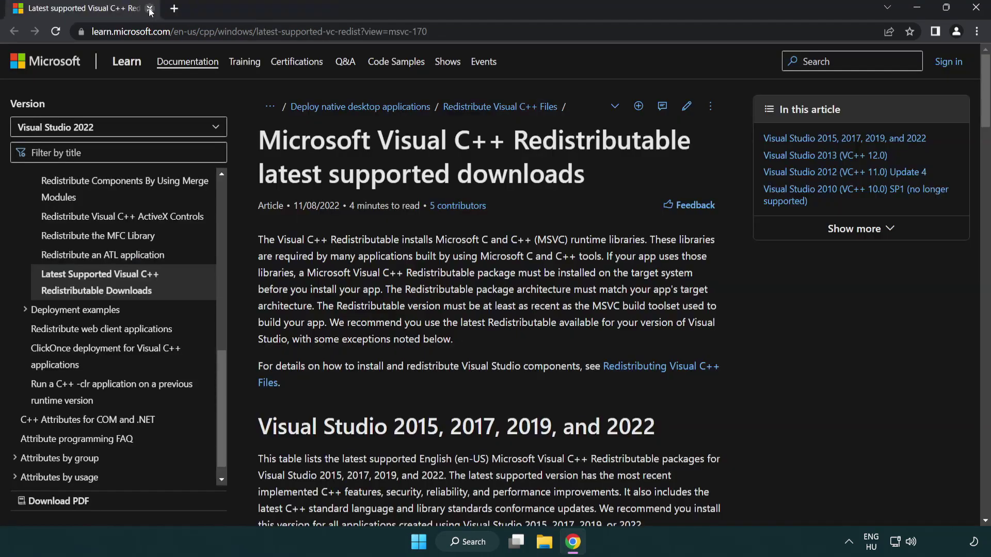
left_click(435, 35)
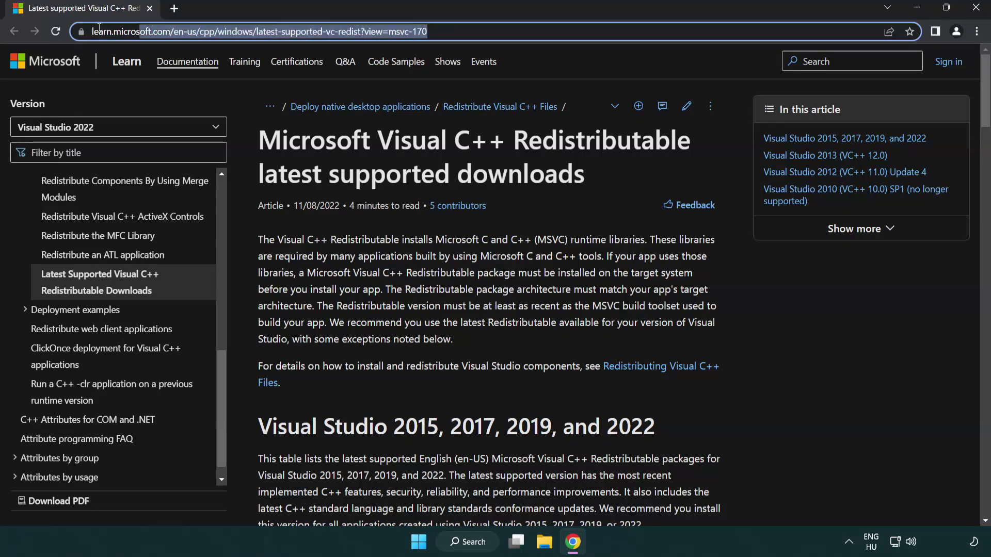
left_click(510, 170)
scroll(510, 170, "down", 5)
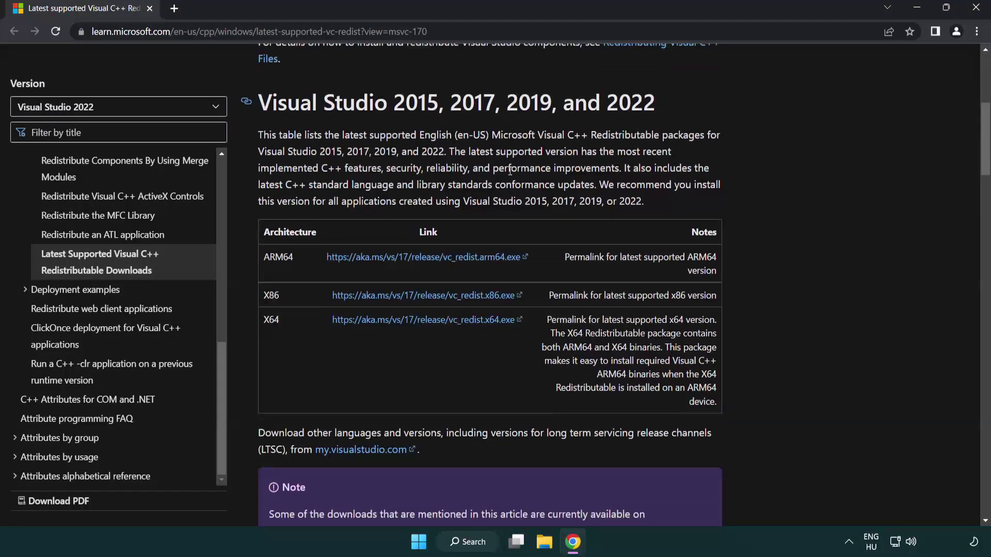
Download the ARM64 and x64 redistributable installers and launch VC_redist.arm64.exe.
left_click(406, 260)
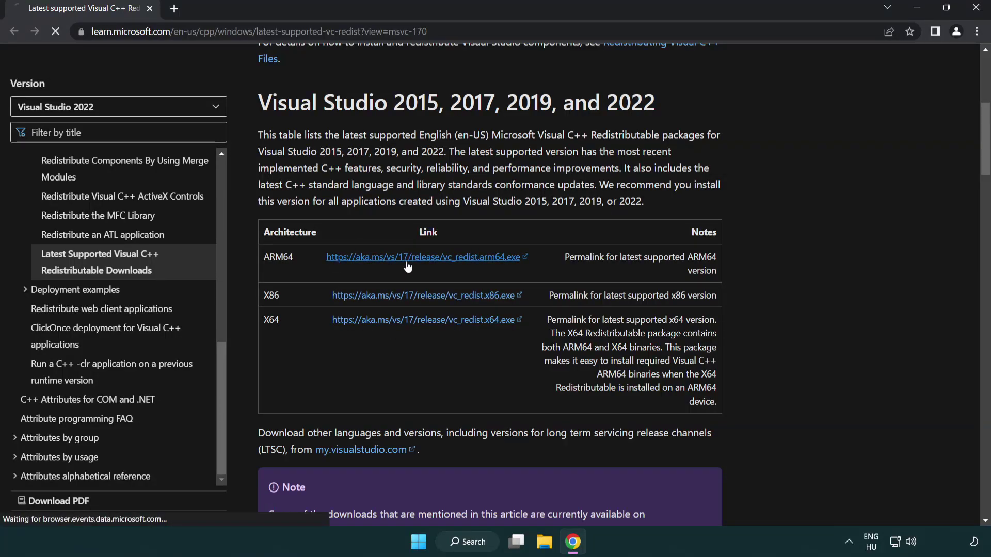
left_click(416, 320)
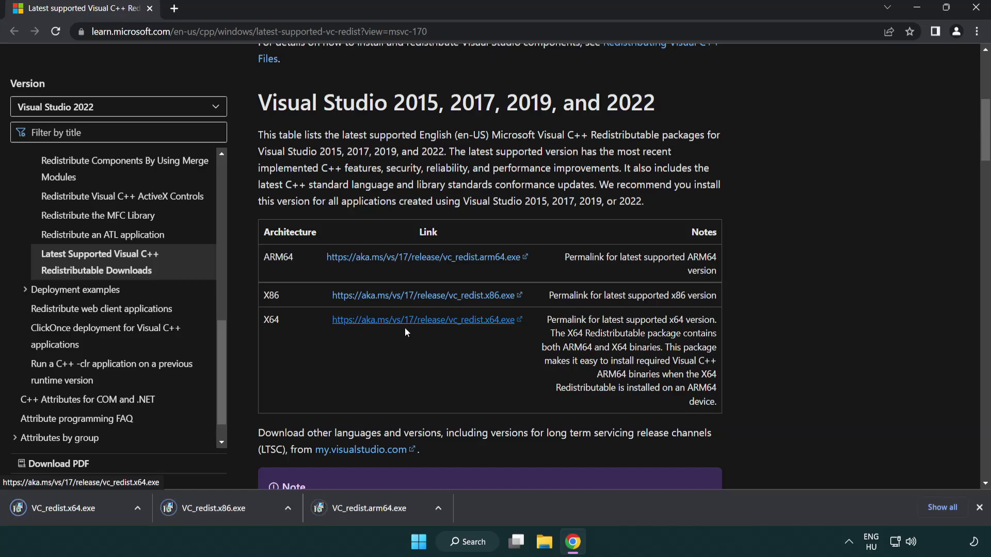
left_click(379, 515)
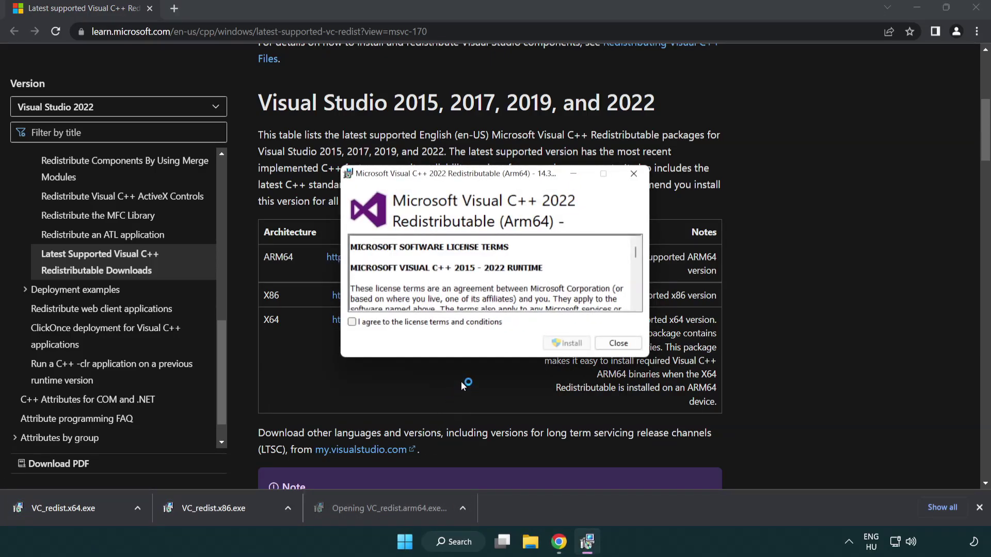
Agree to the ARM64 licence and try installing it, dismissing the unsupported failure.
left_click_drag(634, 249, 645, 302)
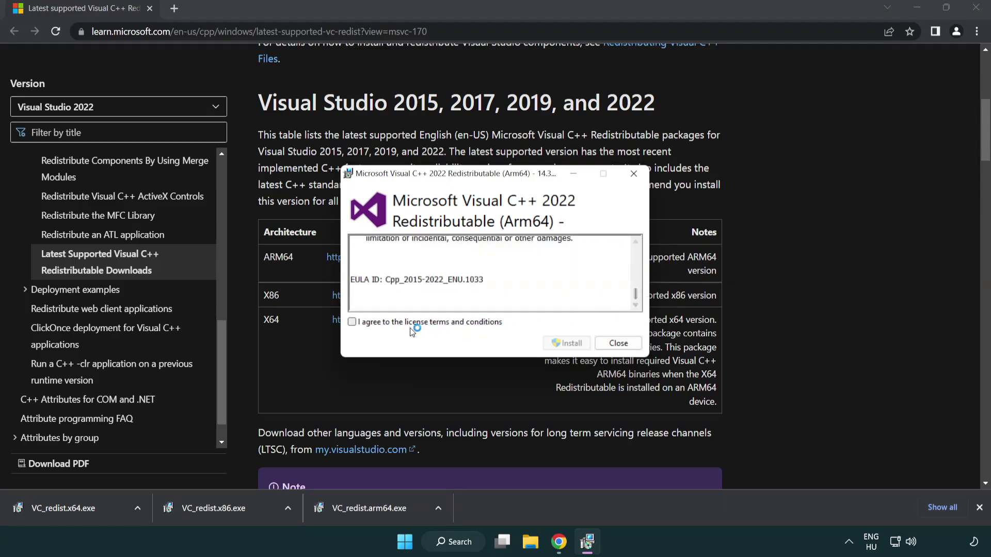
left_click(352, 322)
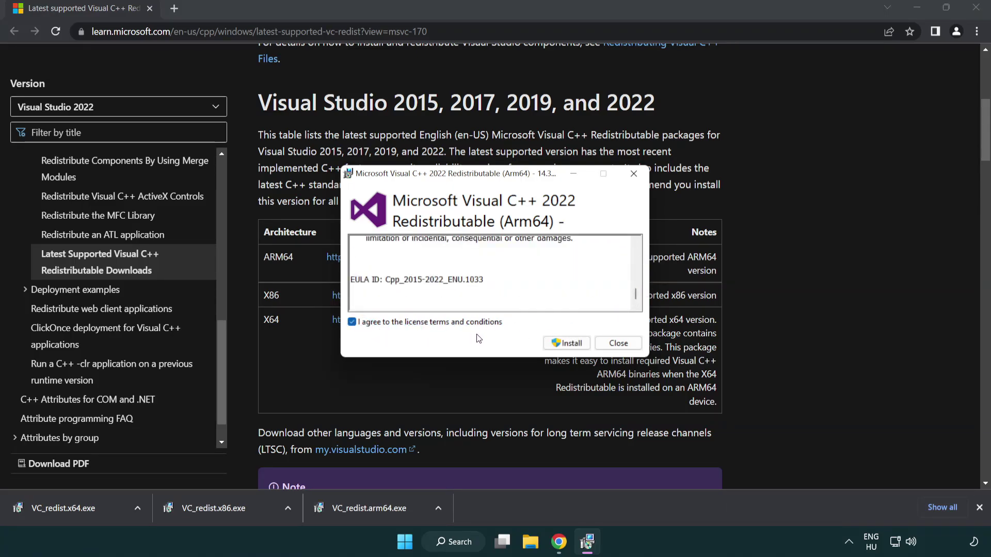
left_click(553, 343)
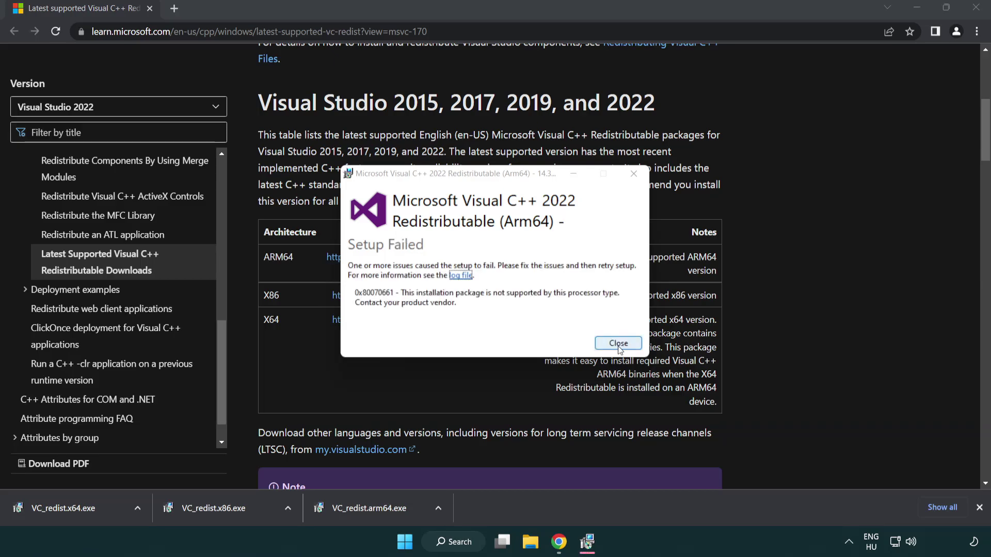
left_click(618, 344)
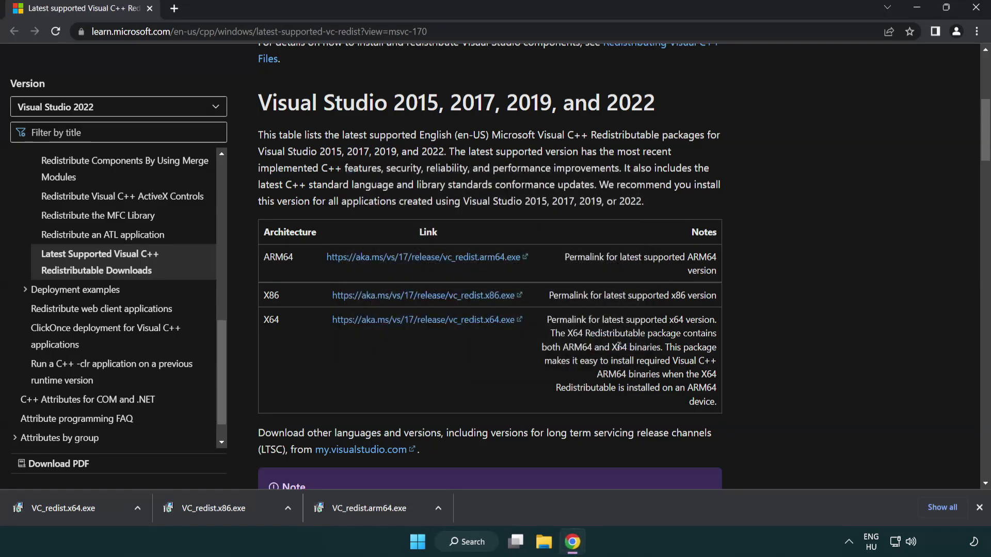
Install the x86 Visual C++ Redistributable, then launch the x64 installer.
left_click(221, 514)
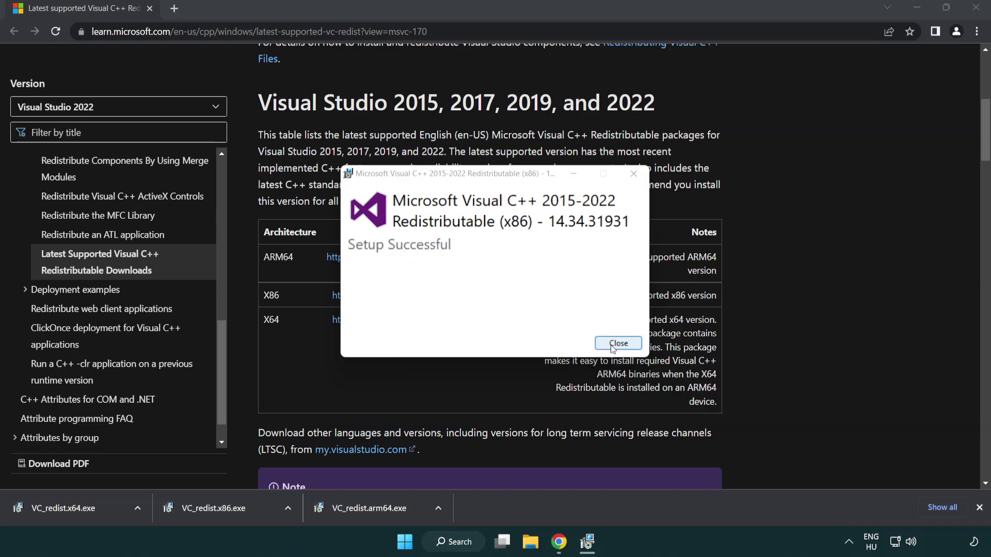
left_click(619, 344)
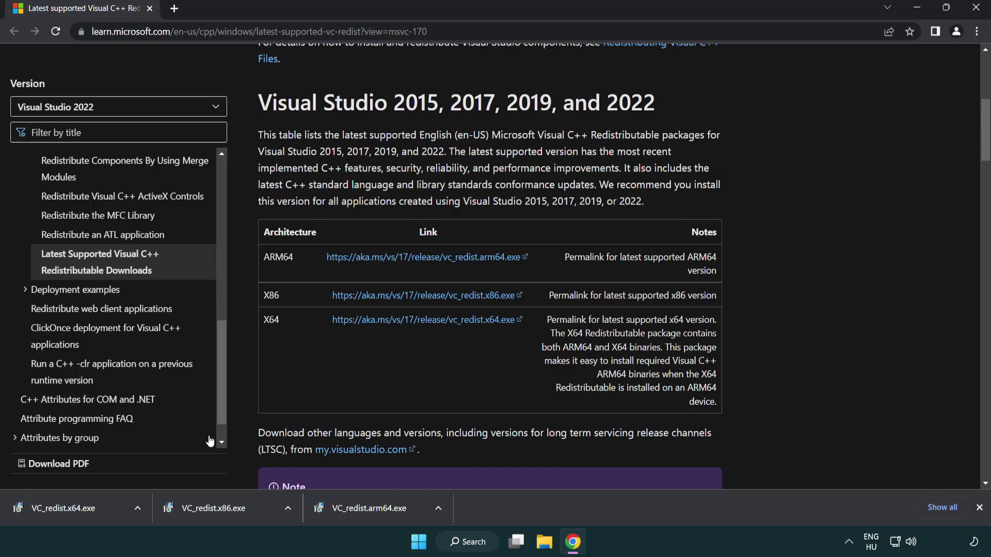
left_click(74, 507)
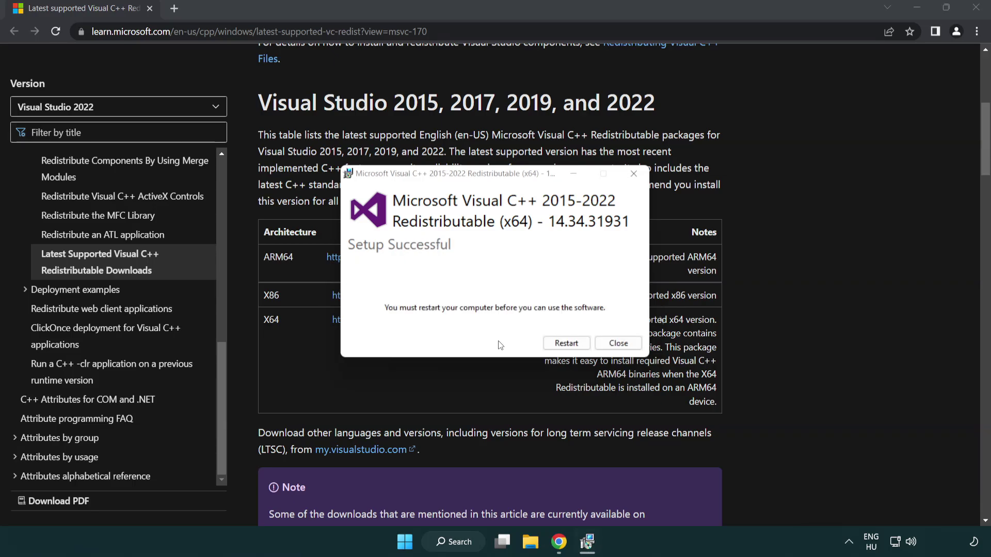
Dismiss the successful x64 redistributable setup and close Chrome.
left_click(619, 344)
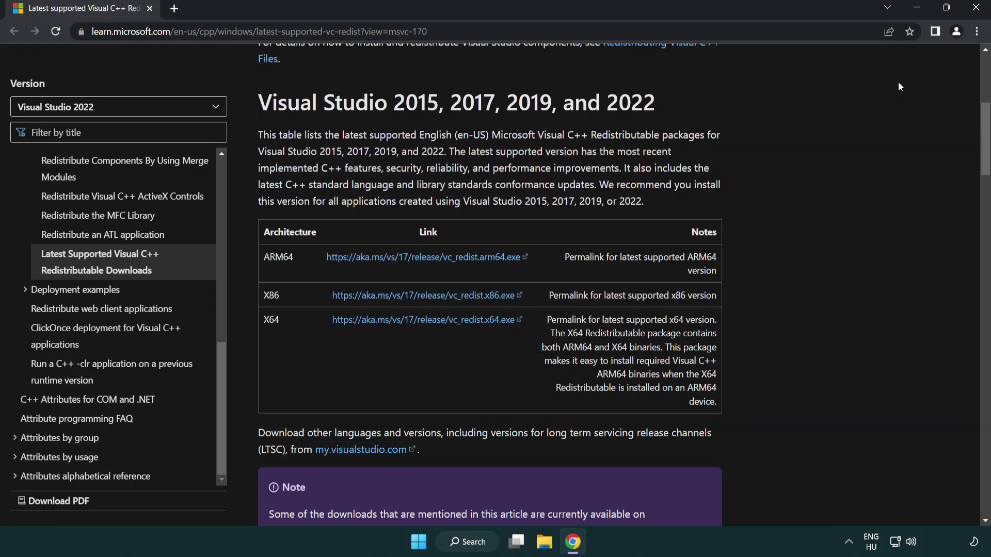
left_click(977, 9)
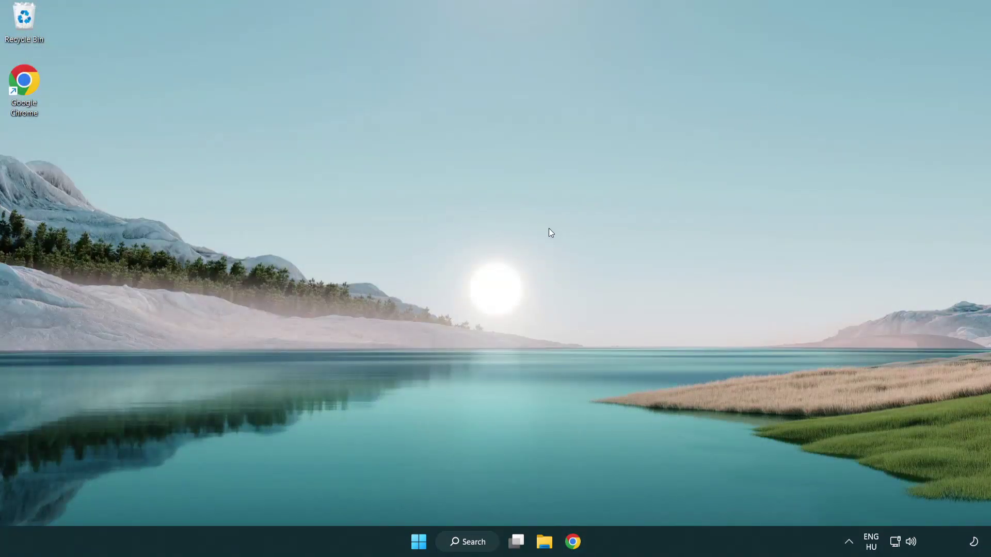
Open Command Prompt as administrator from a 'cmd' search.
left_click(460, 543)
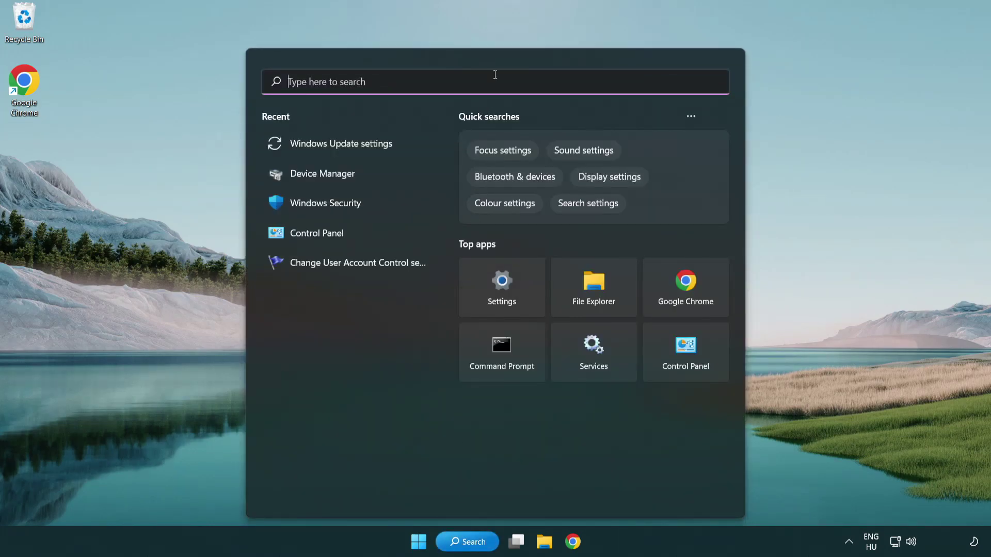
type("cmd")
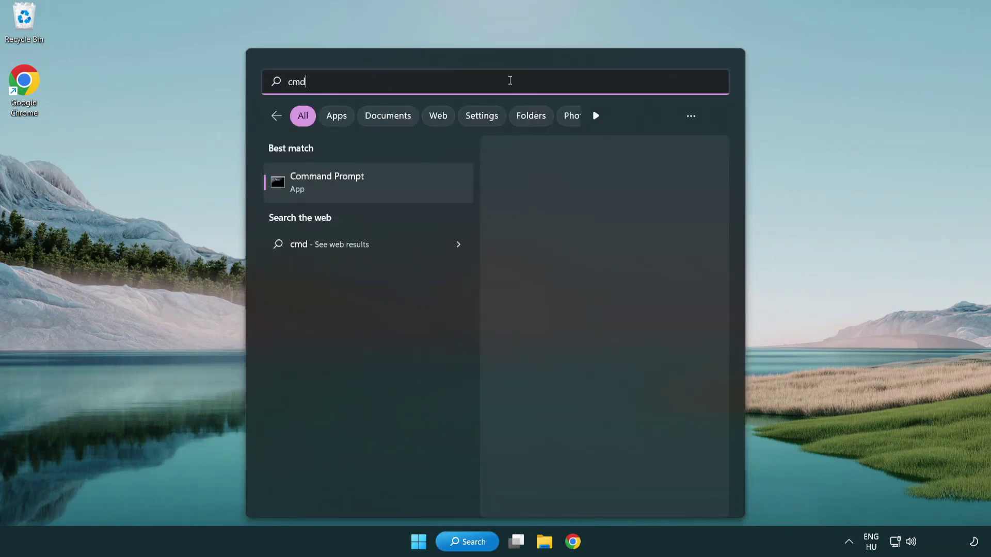
right_click(379, 186)
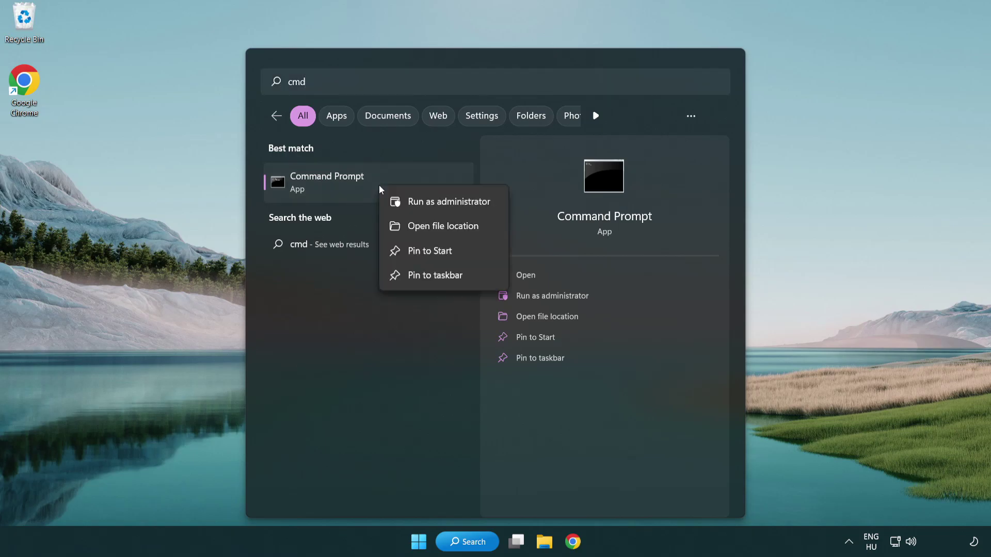
left_click(447, 206)
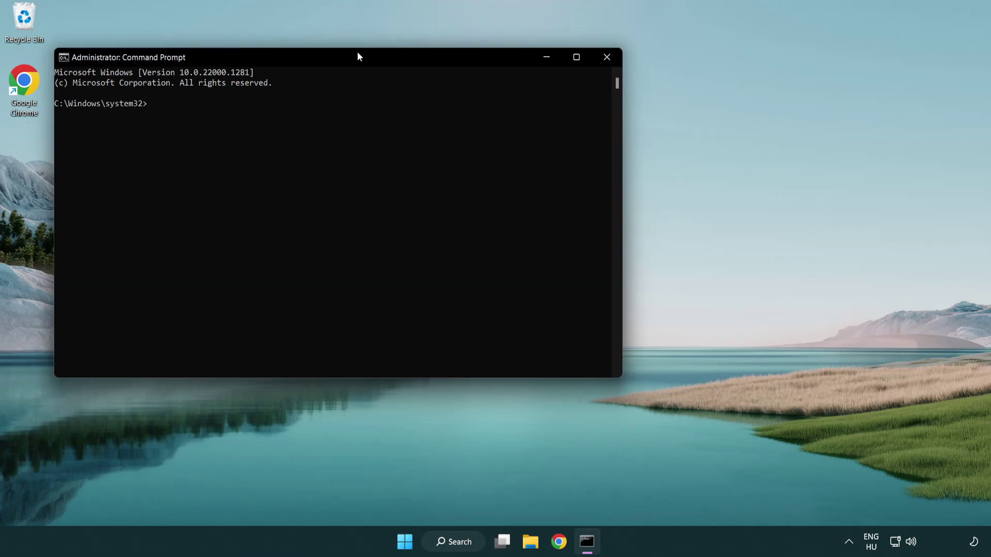
left_click_drag(360, 55, 498, 99)
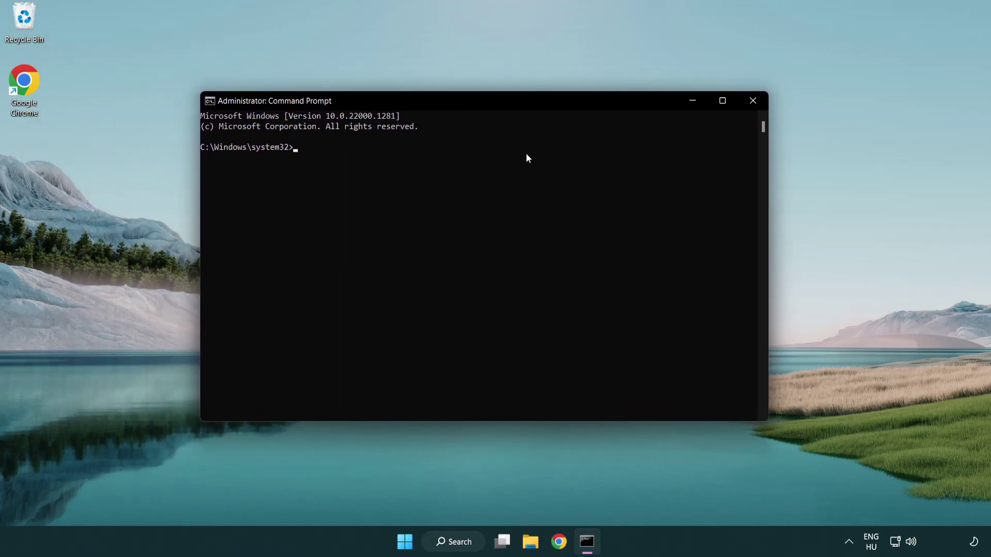
Run sfc /scannow until it reports no integrity violations, then close Command Prompt.
type("sfc /sca")
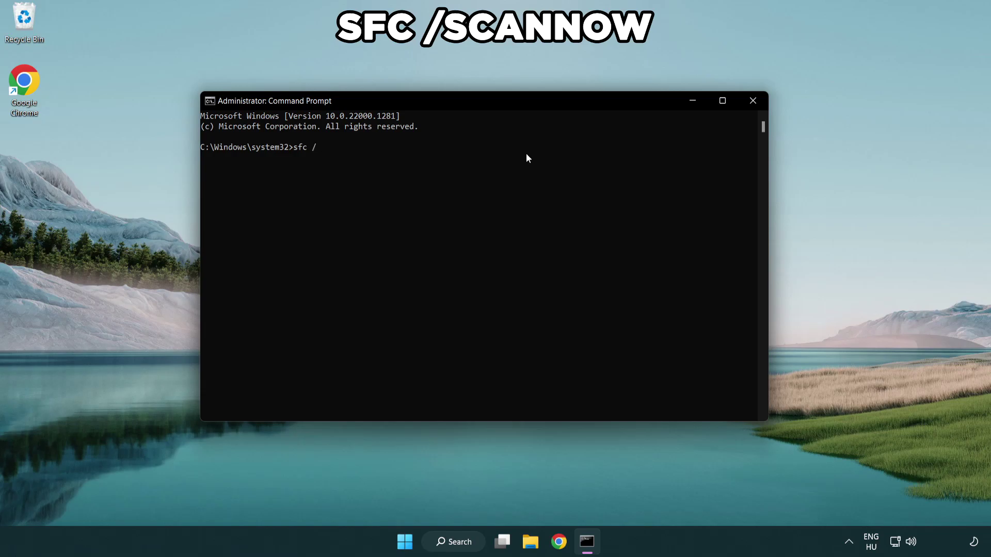
type("nnow")
key("Return")
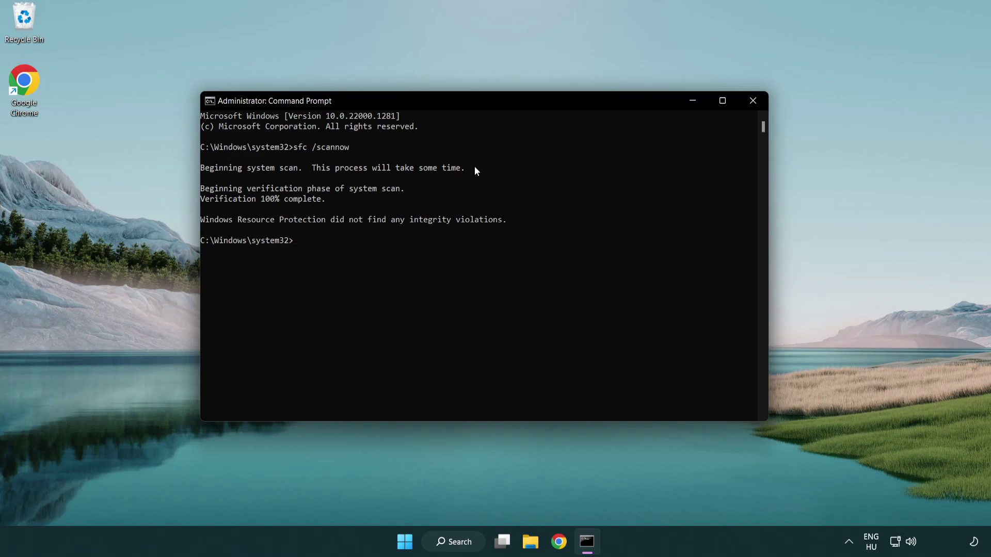
left_click(753, 100)
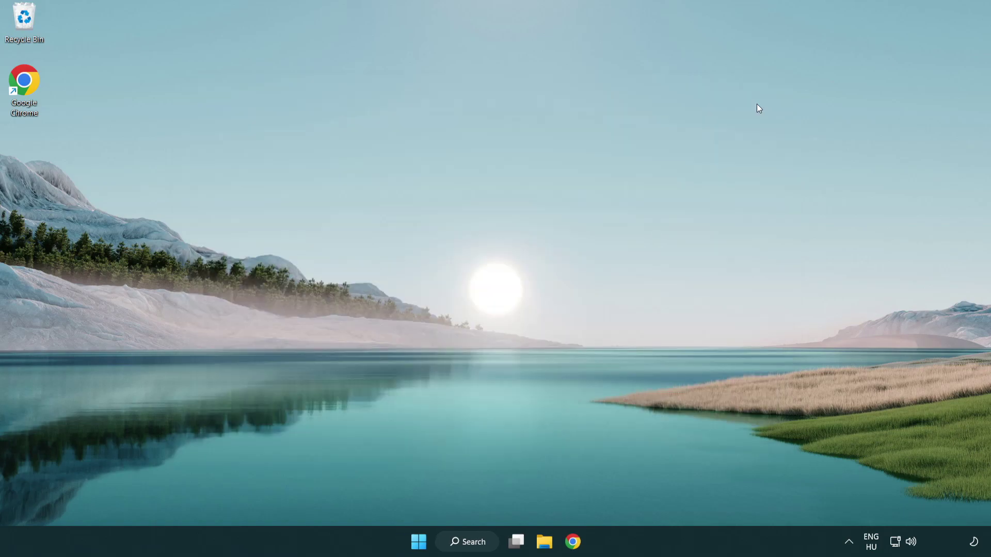
key("super")
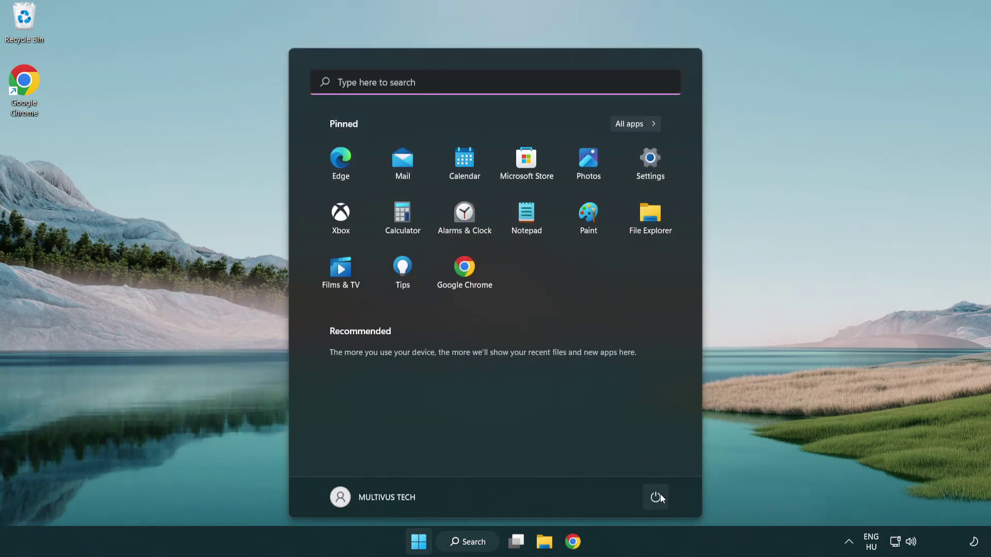
left_click(657, 495)
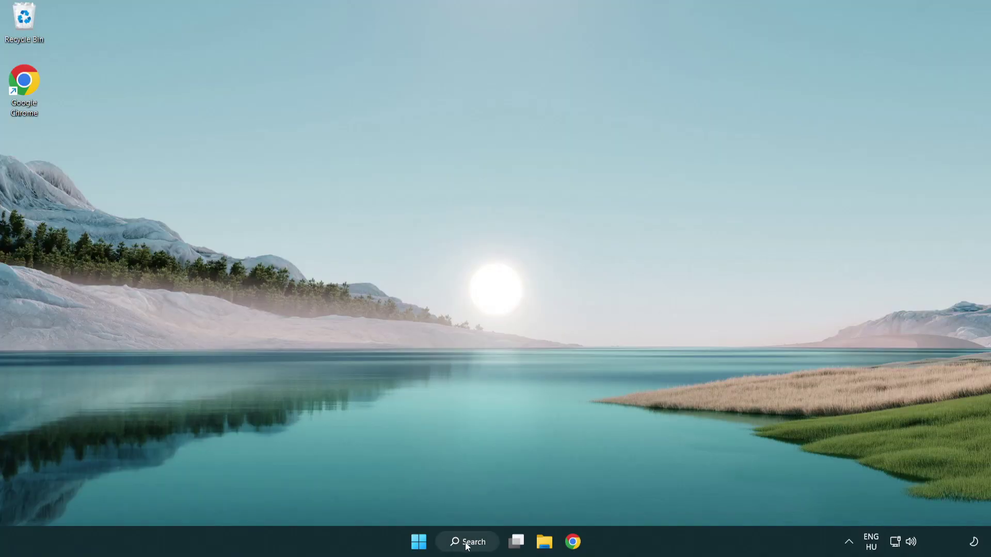
Launch Windows Security via a 'security' search and open Virus & threat protection settings down to Exclusions.
left_click(468, 547)
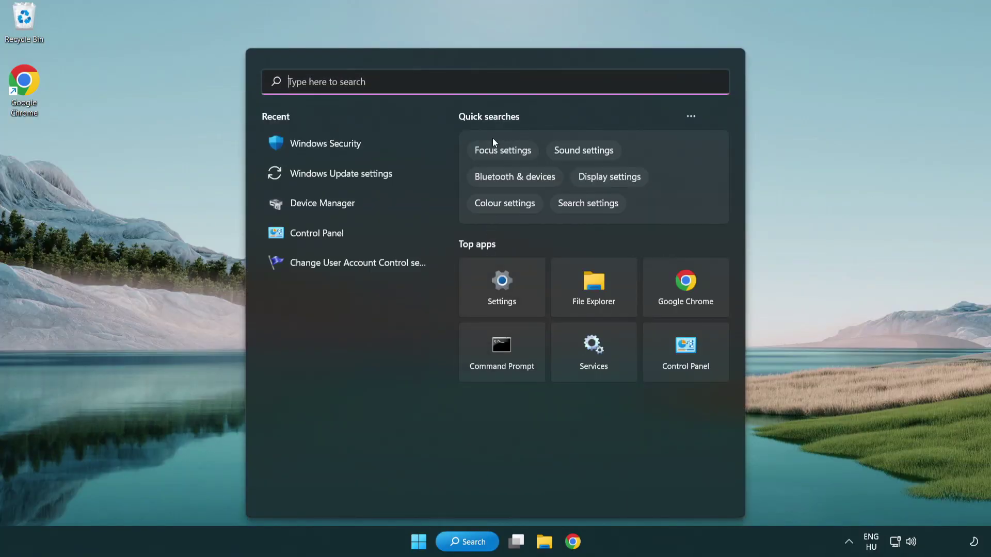
type("sec")
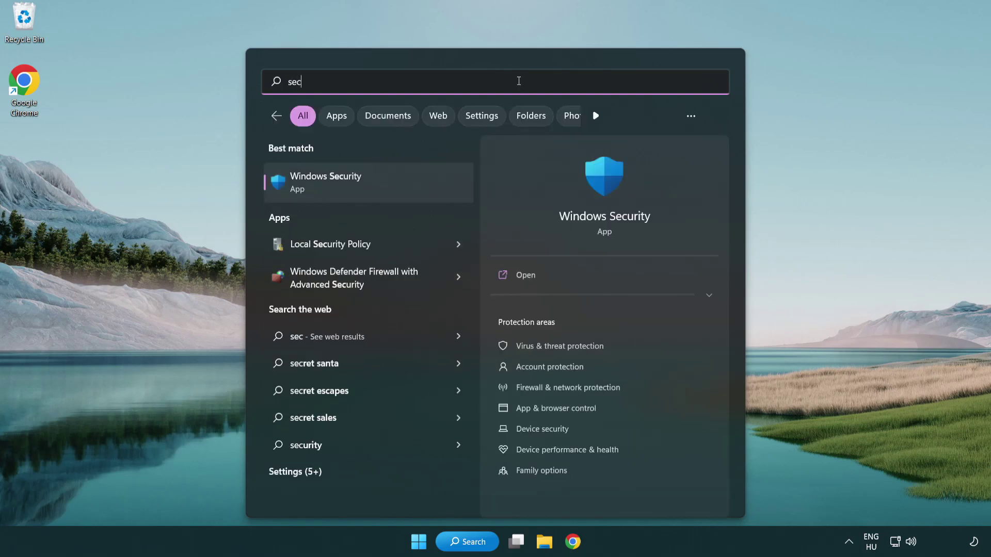
type("uri")
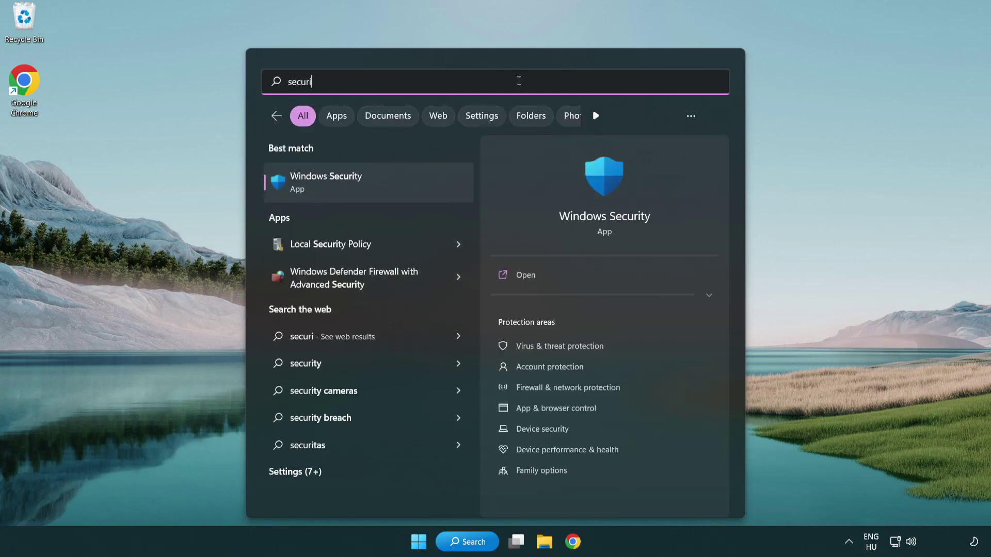
type("ty")
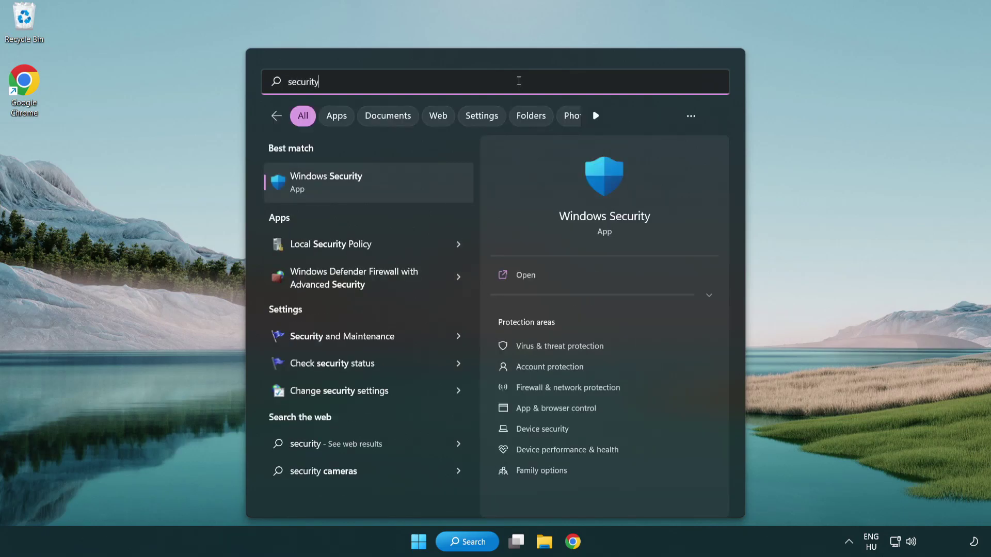
left_click(406, 191)
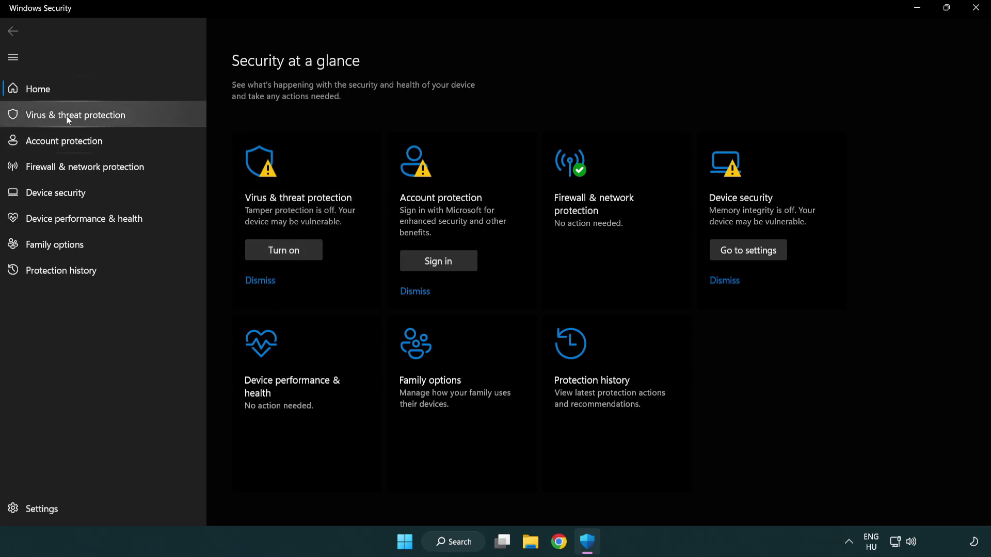
left_click(151, 118)
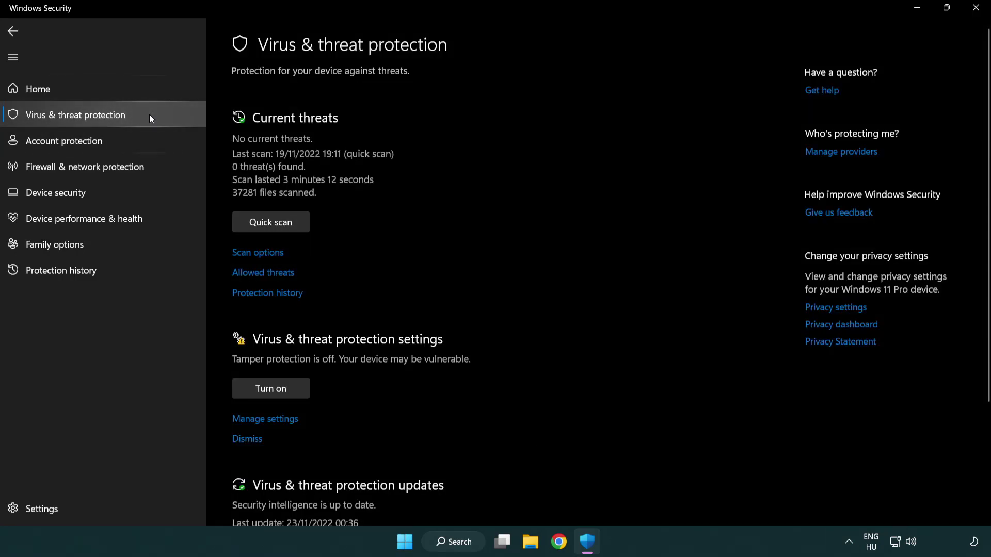
scroll(286, 215, "down", 3)
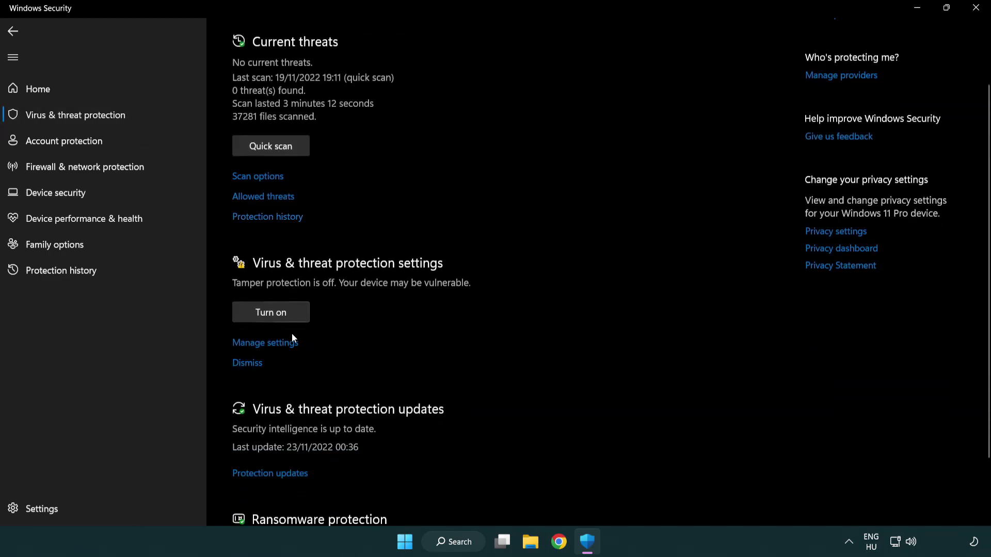
left_click(263, 343)
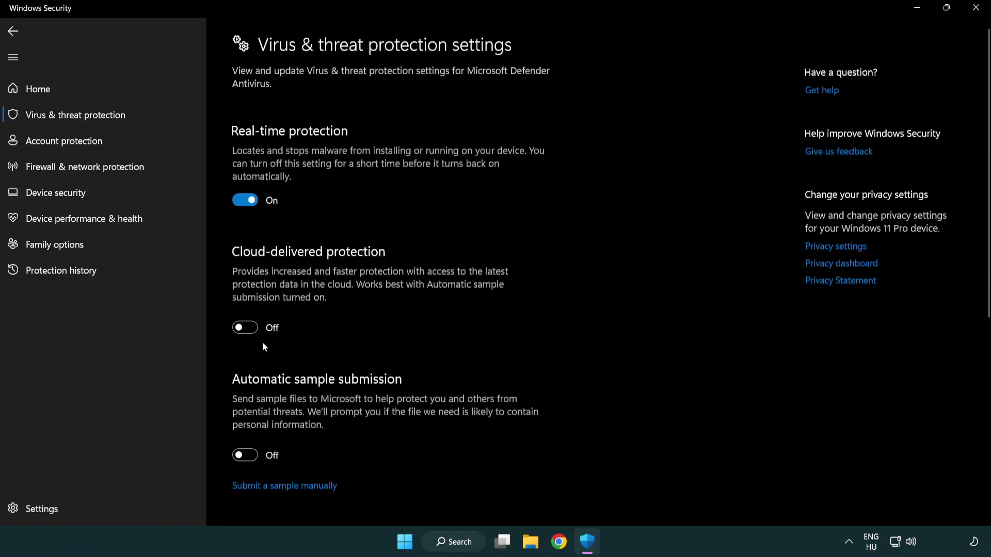
scroll(263, 344, "down", 13)
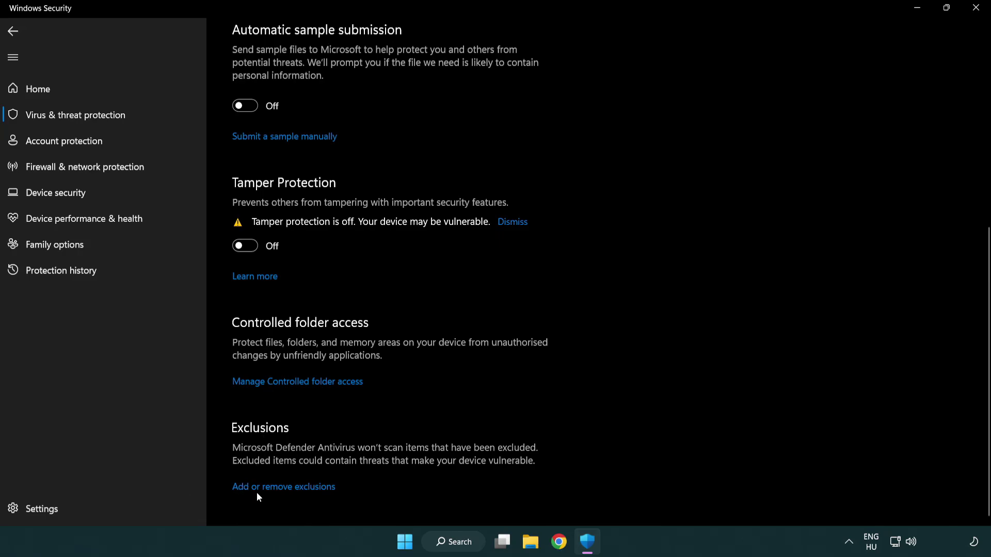
Open the Exclusions list and start adding a File exclusion.
left_click(286, 490)
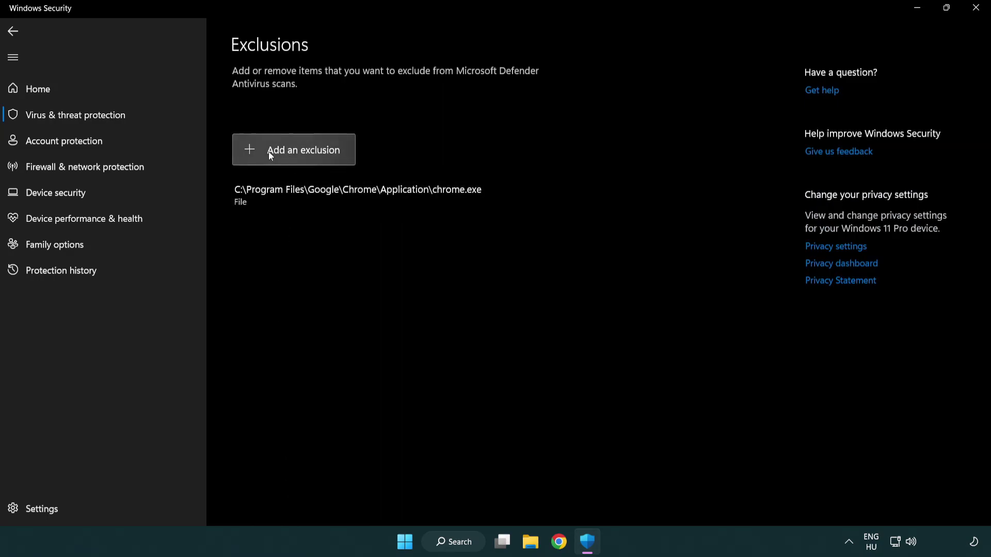
left_click(298, 155)
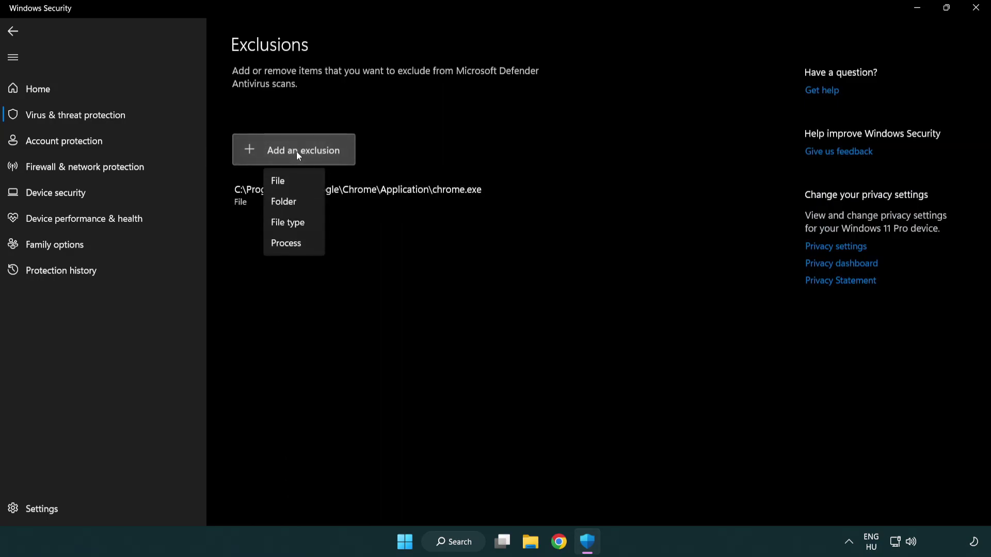
left_click(298, 187)
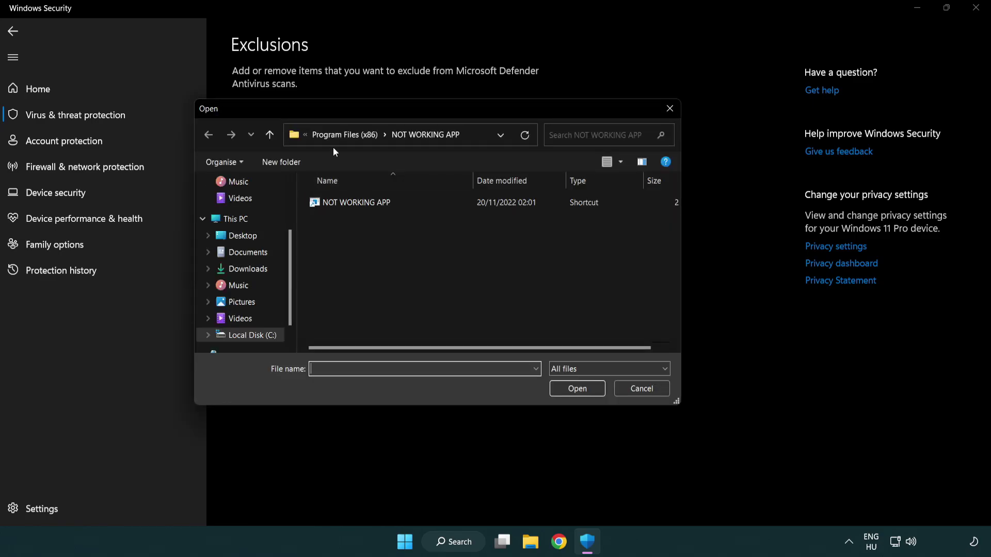
Browse to C:\Program Files (x86)\NOT WORKING APP and select its shortcut as the excluded file.
left_click(337, 139)
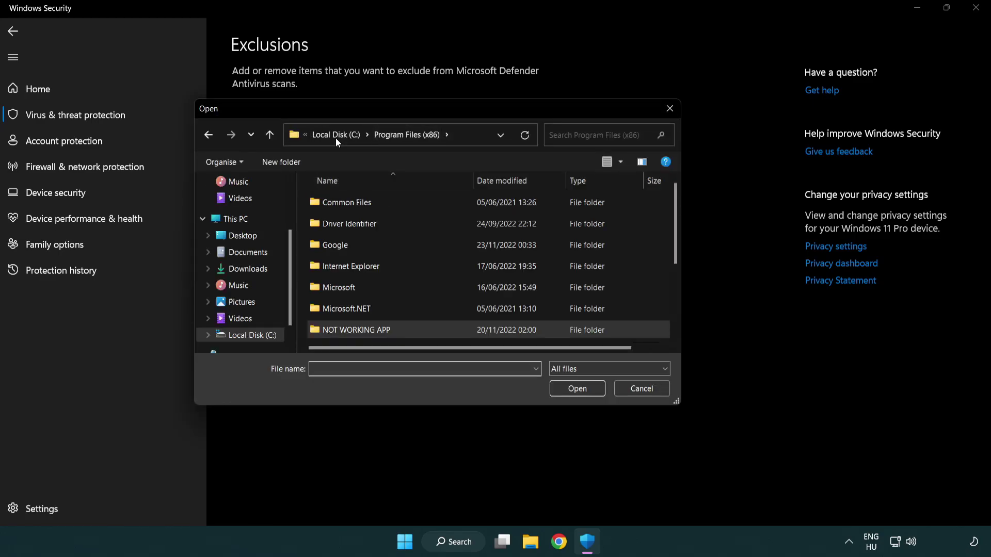
left_click(338, 138)
left_click(334, 136)
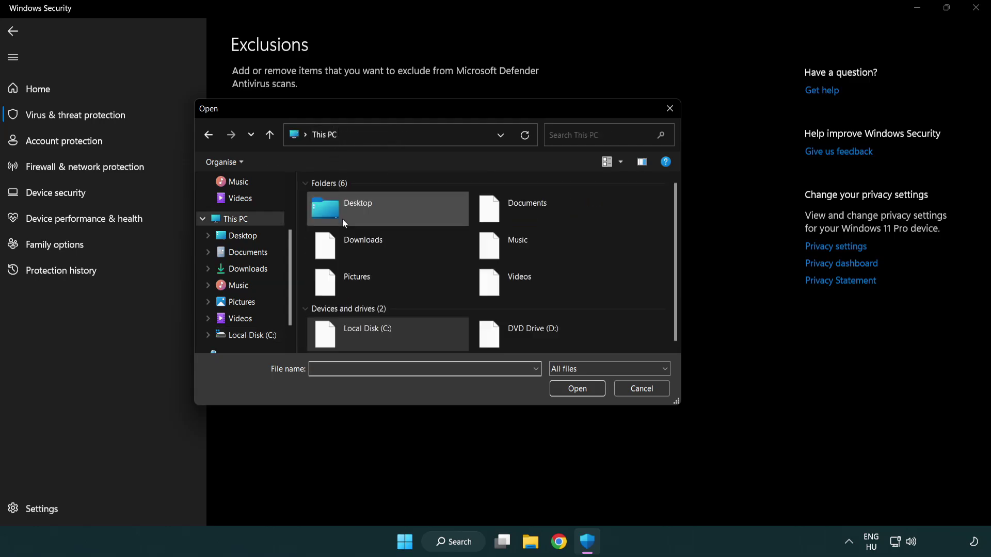
double_click(362, 340)
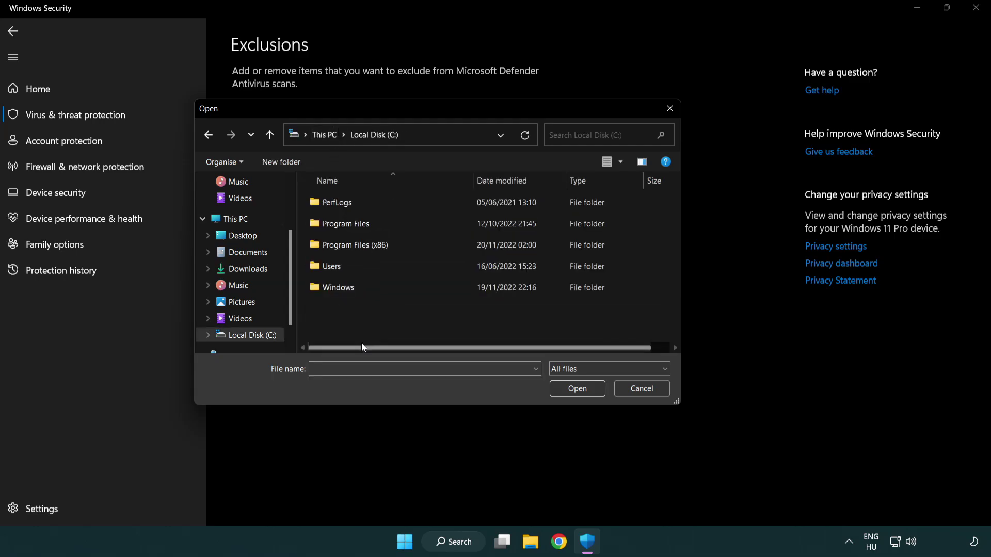
left_click(364, 247)
double_click(363, 247)
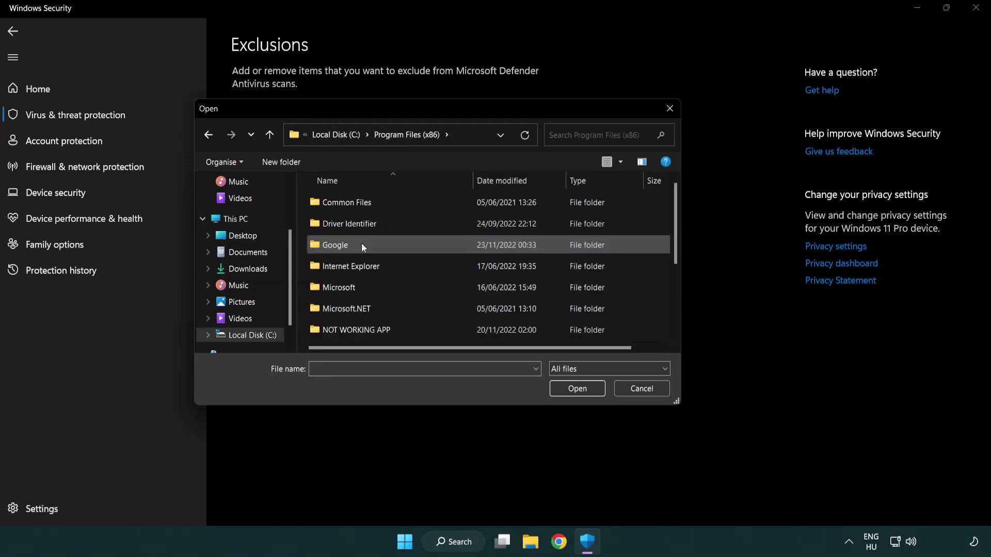
left_click(370, 332)
double_click(370, 331)
left_click(349, 202)
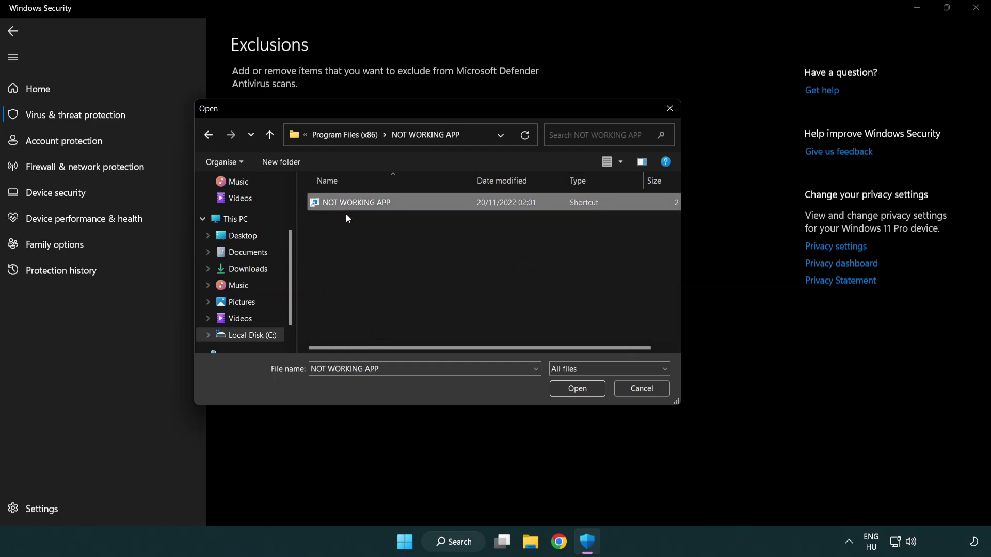
left_click(577, 389)
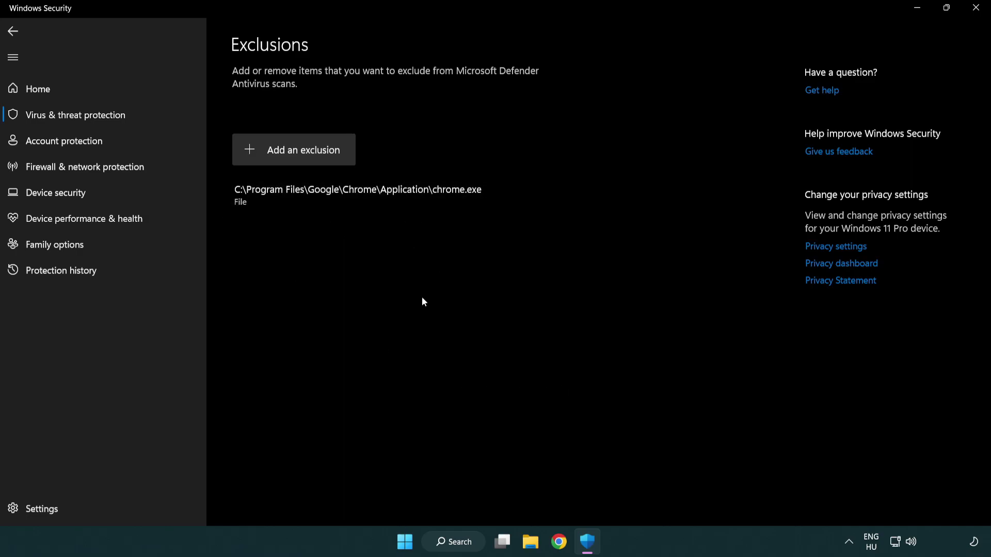
Close Windows Security and bring up the Start menu's power options for a restart.
left_click(977, 9)
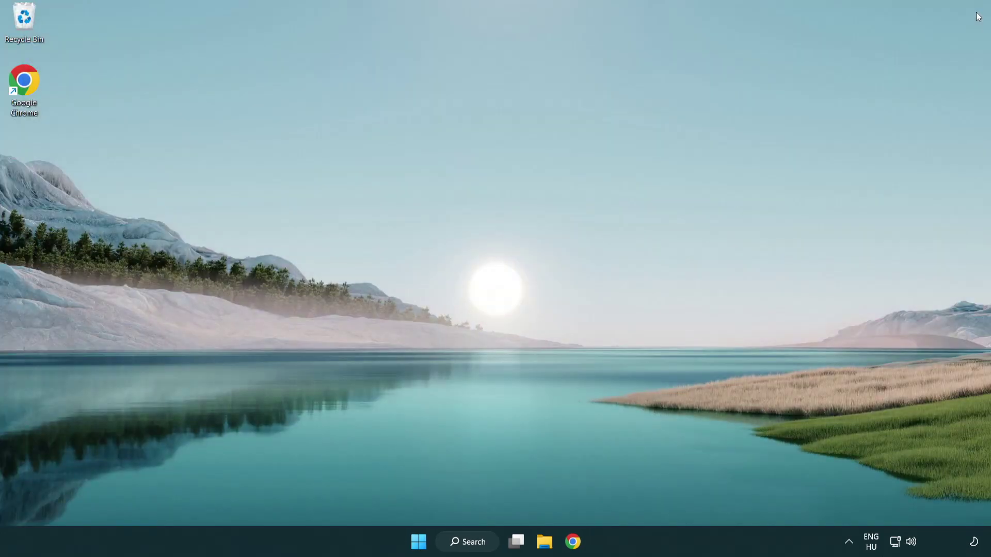
left_click(419, 542)
left_click(660, 495)
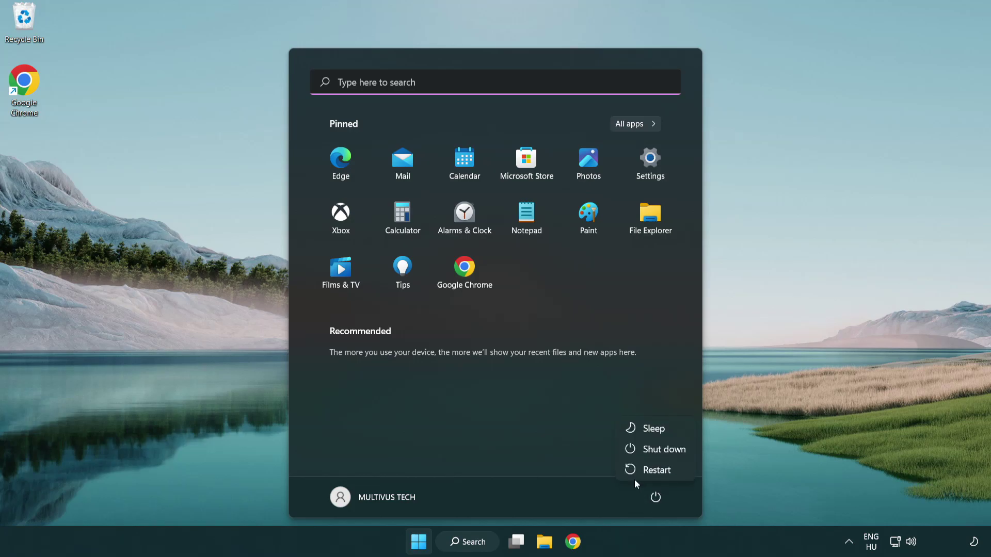